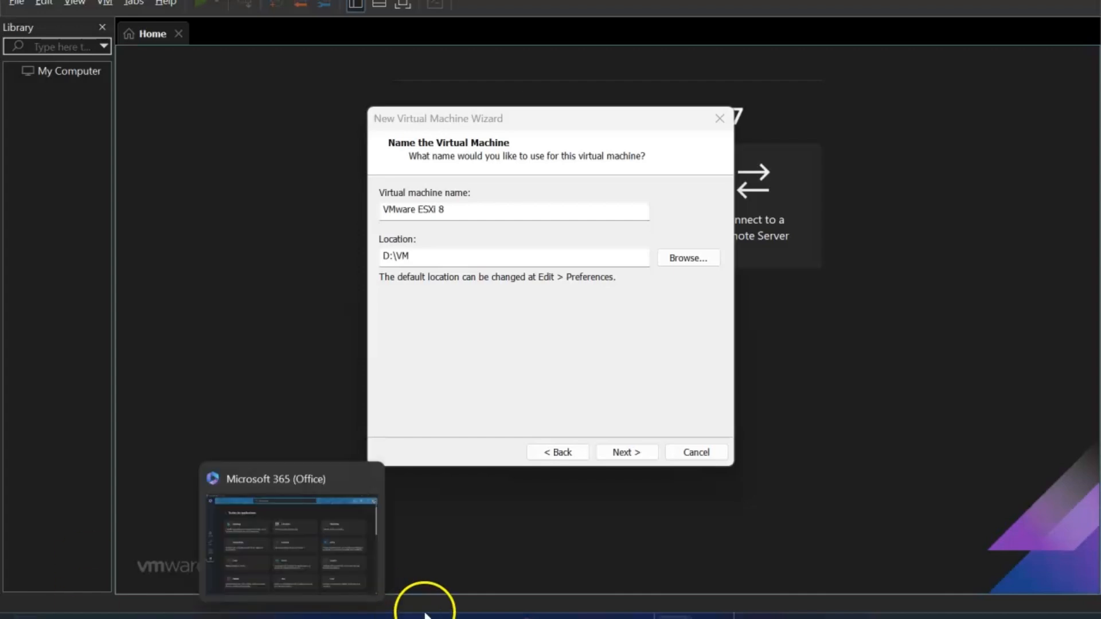
- In Edge, search for 'broadcom' and open the 'Broadcom Inc. | Connecting Everything' website
click(367, 617)
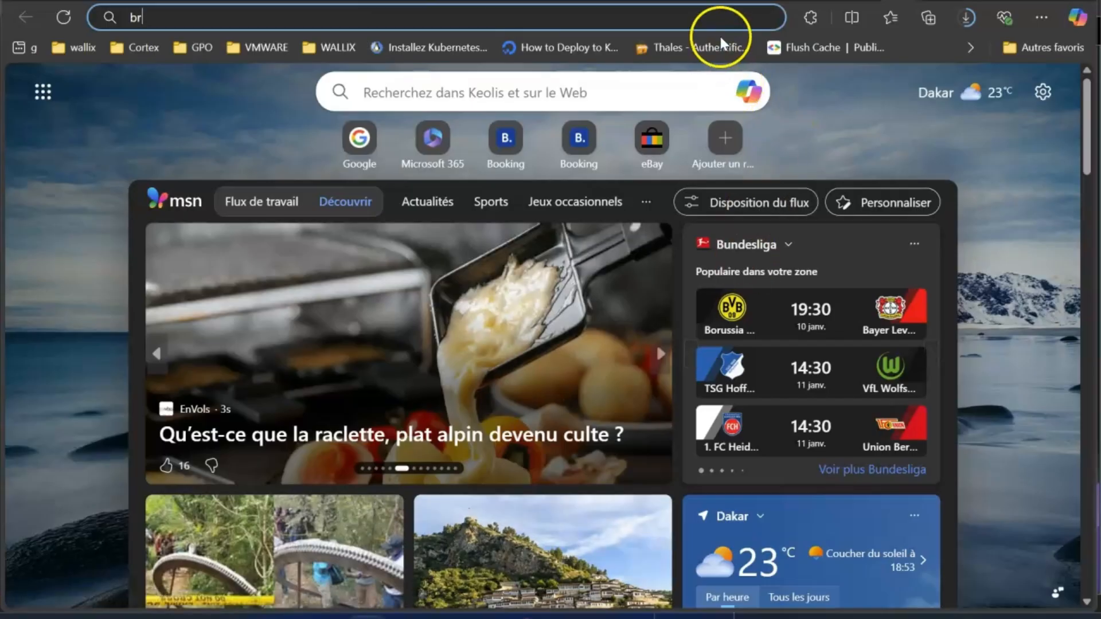
text(ro)
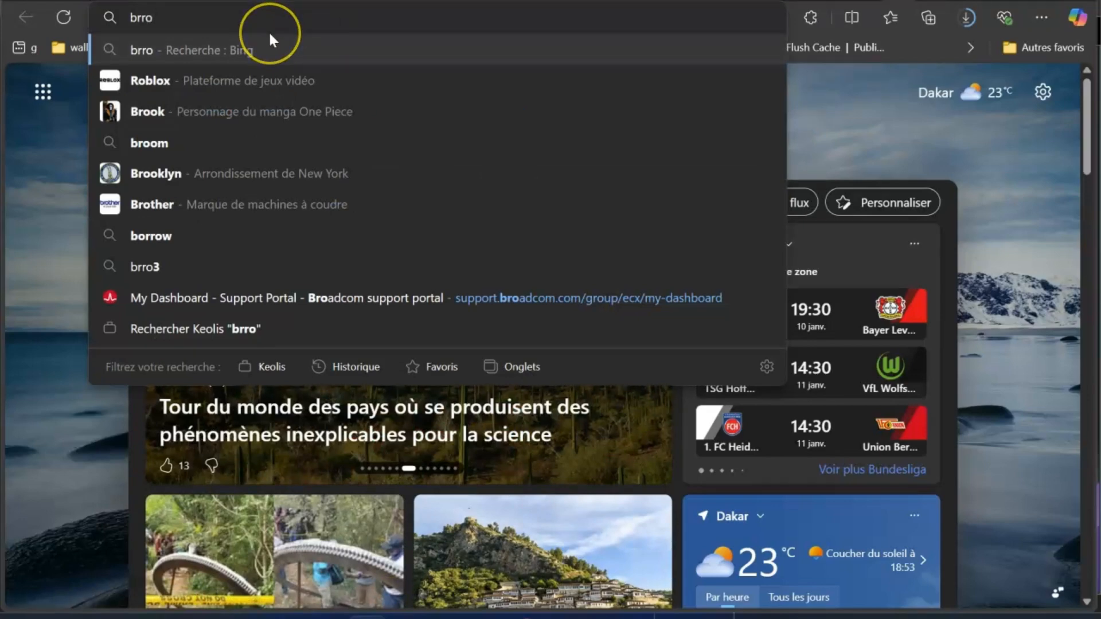
key(BackSpace)
key(BackSpace)
text(oa)
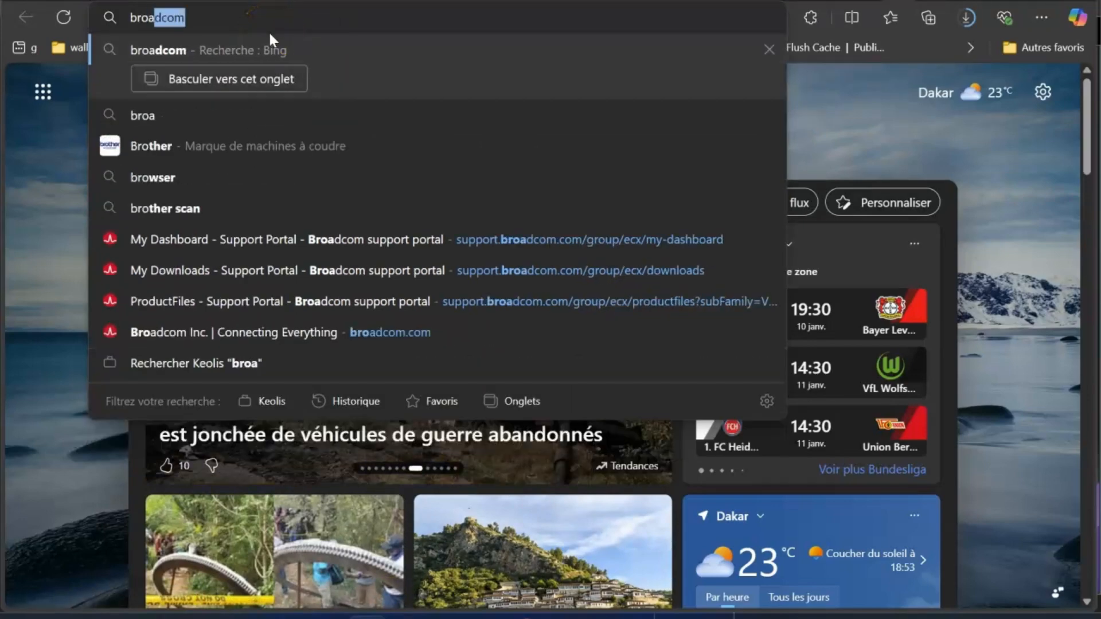
key(Return)
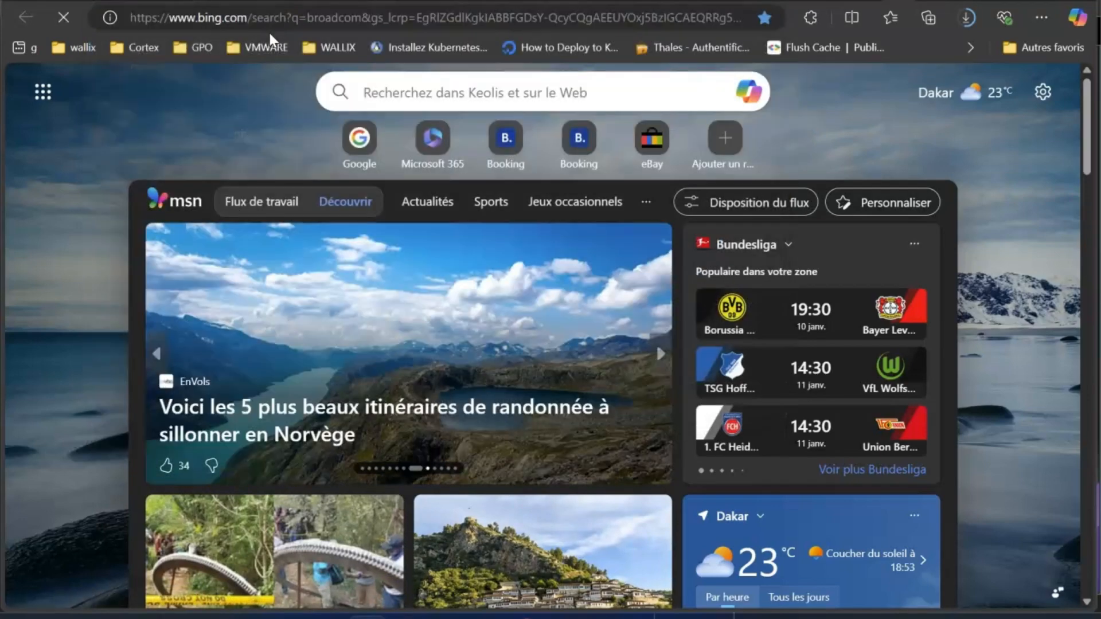
click(236, 238)
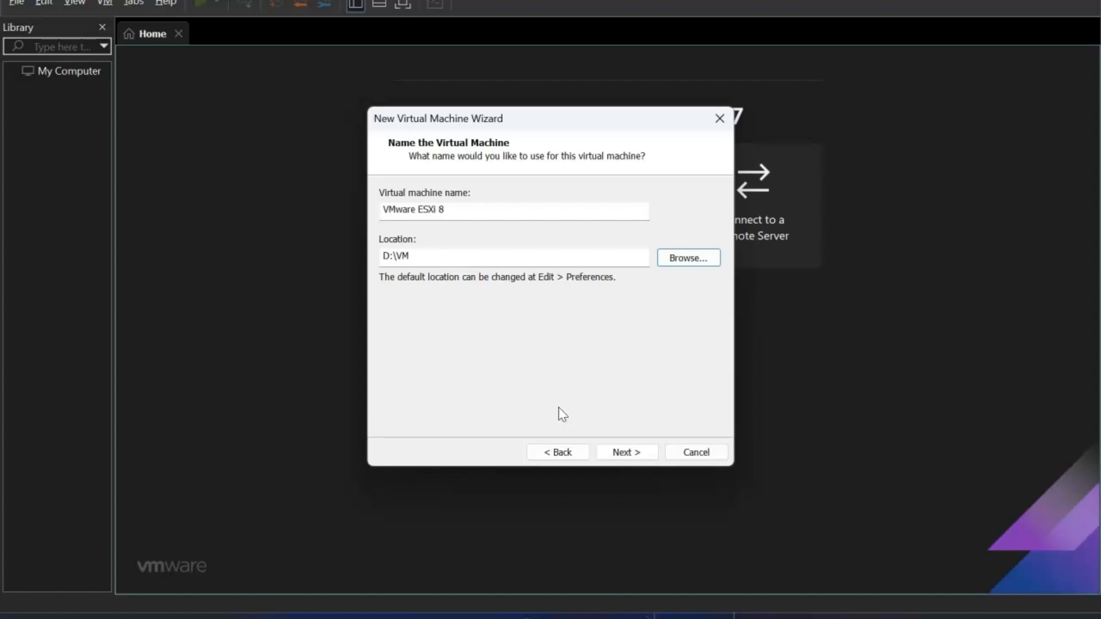
- Step back through the wizard, keep the 142 GB split disk, and finish the VMware ESXi 8 VM
click(567, 458)
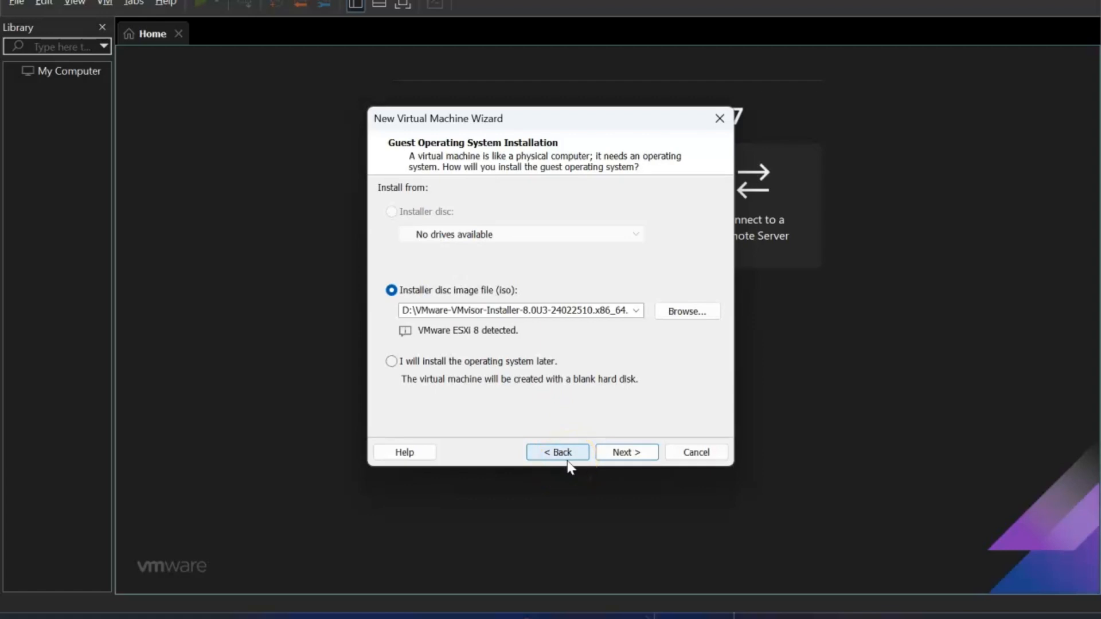
click(623, 453)
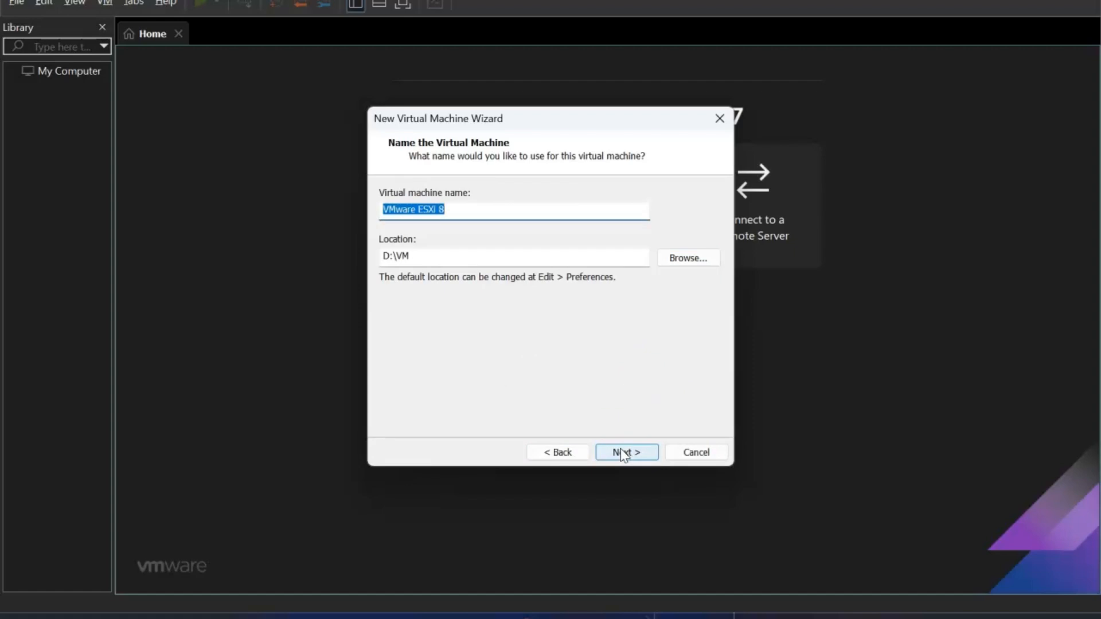
click(624, 452)
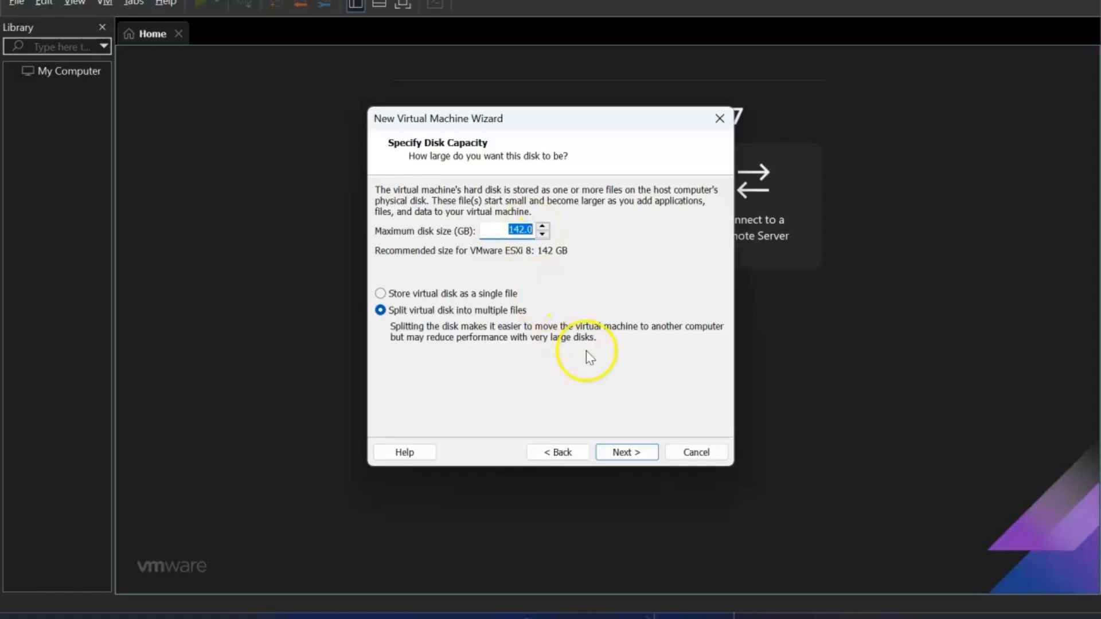
click(622, 443)
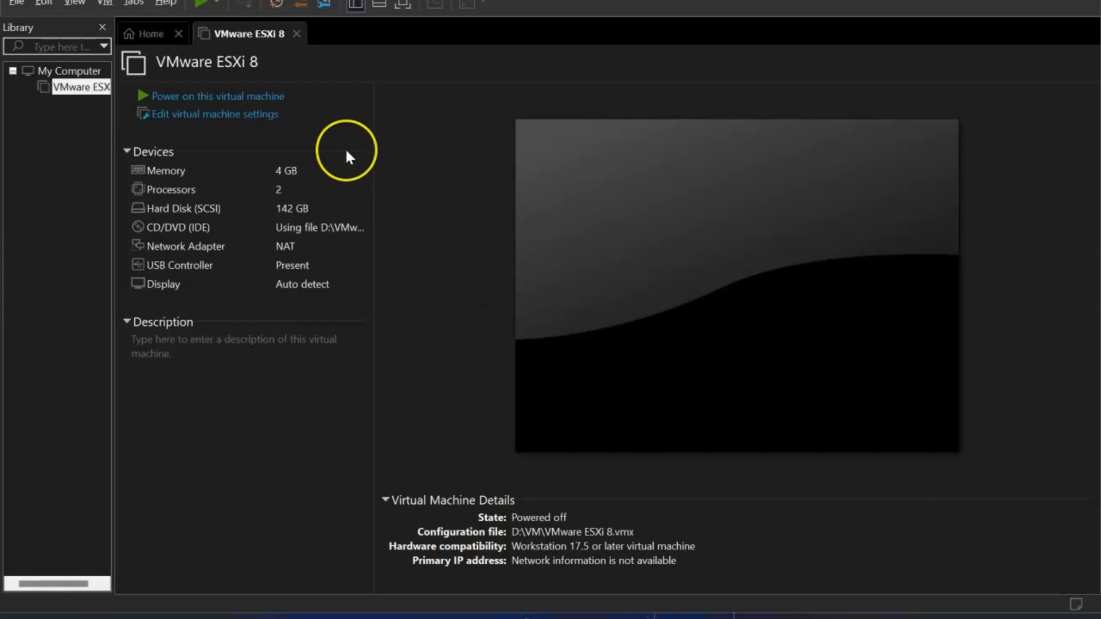
- Power on the ESXi VM past the VT-x prompts, then raise its processors from 2 to 4
key(ctrl+b)
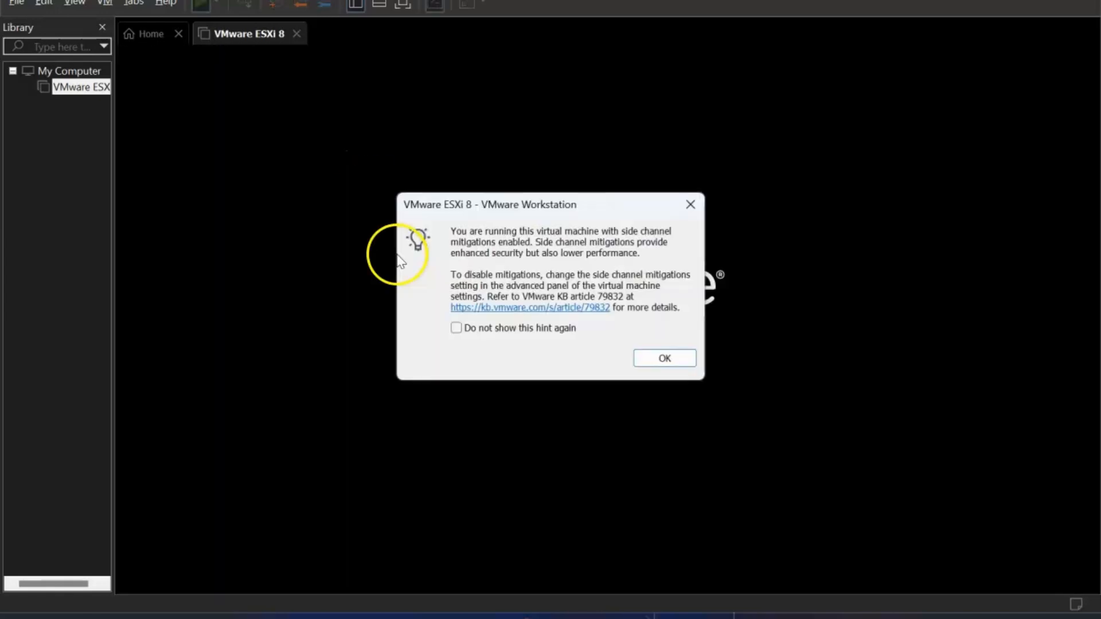
click(652, 361)
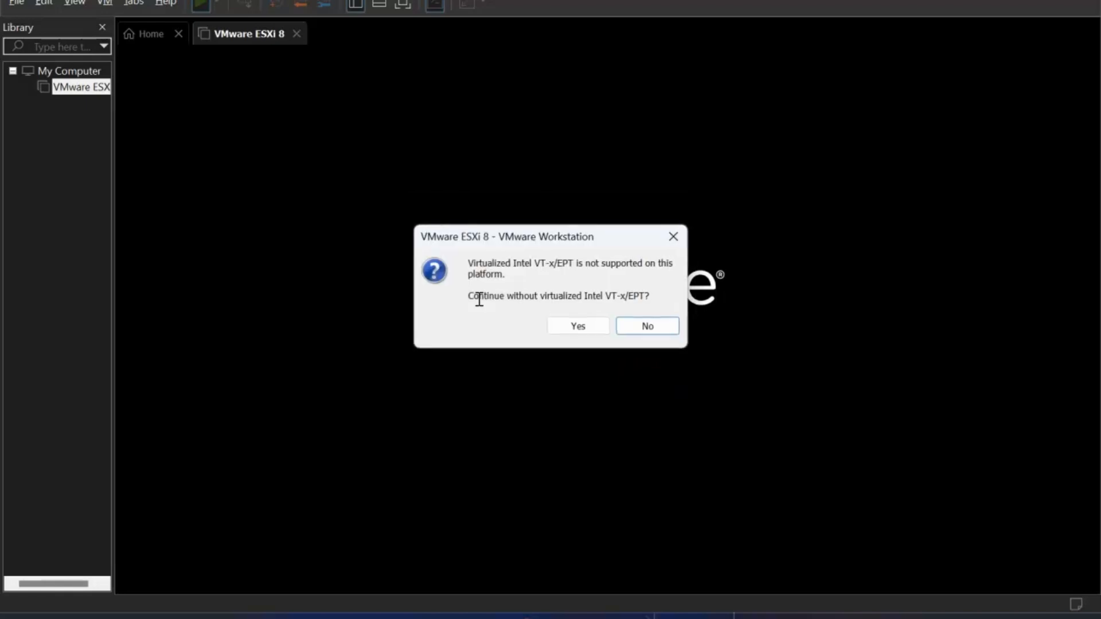
click(573, 325)
click(578, 327)
click(253, 428)
click(243, 113)
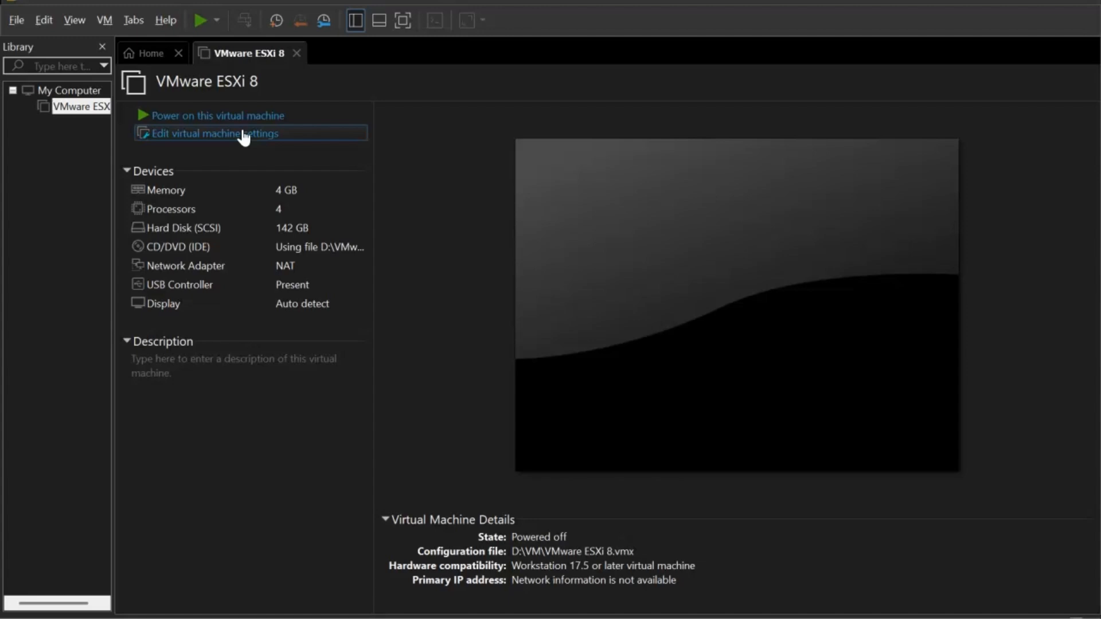
- Power on the VM, dismiss the VT-x and removable devices notices, and wait for the installer welcome
click(280, 115)
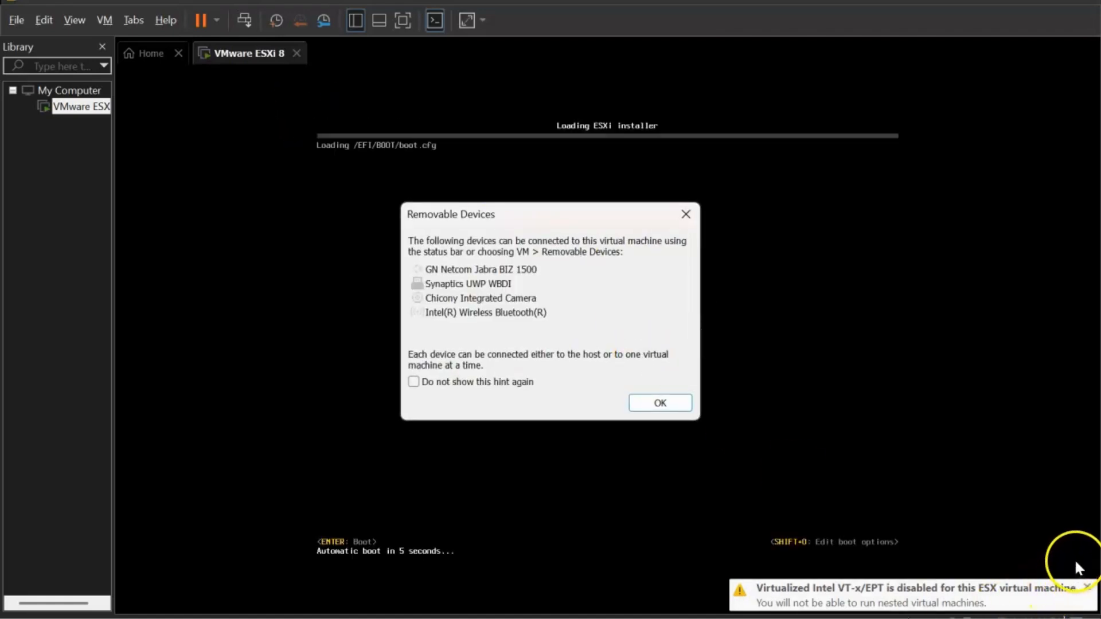
click(1087, 588)
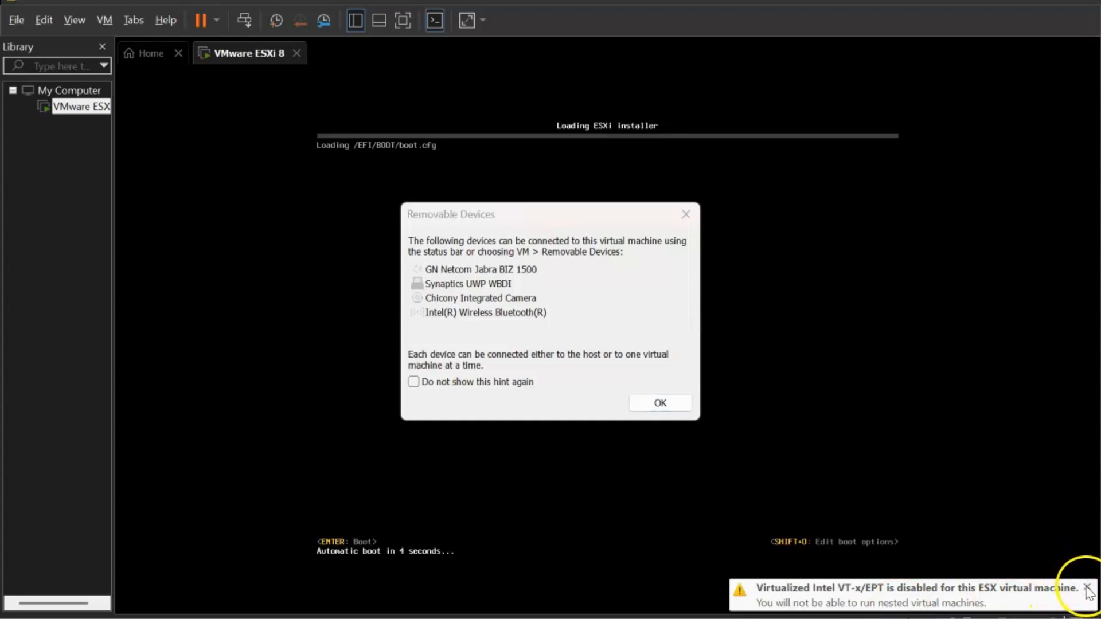
click(661, 403)
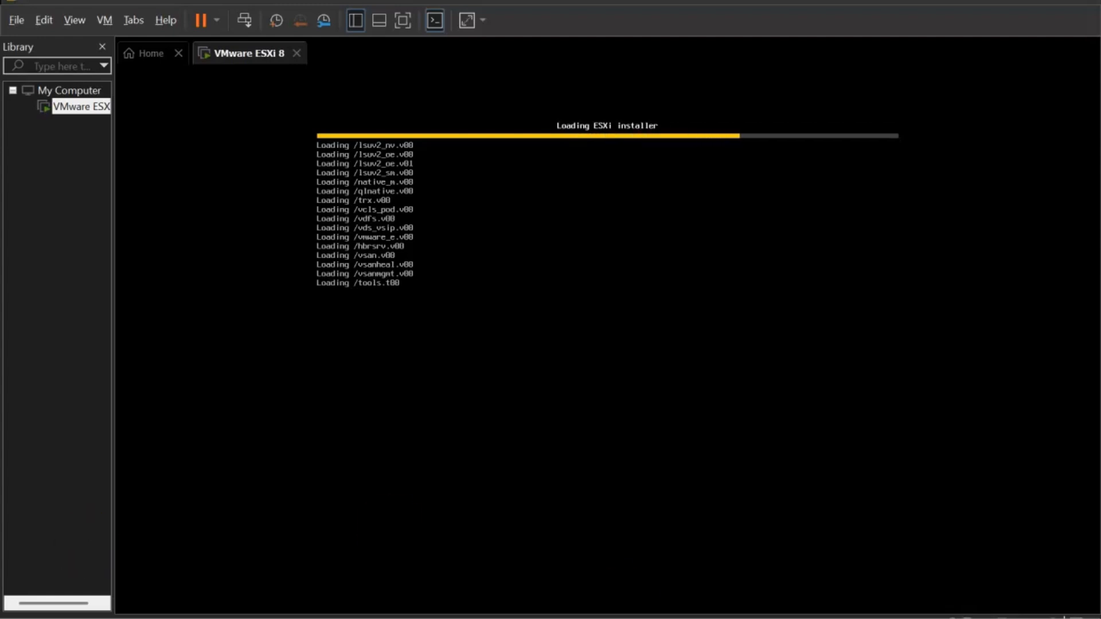
mouse_move(745, 618)
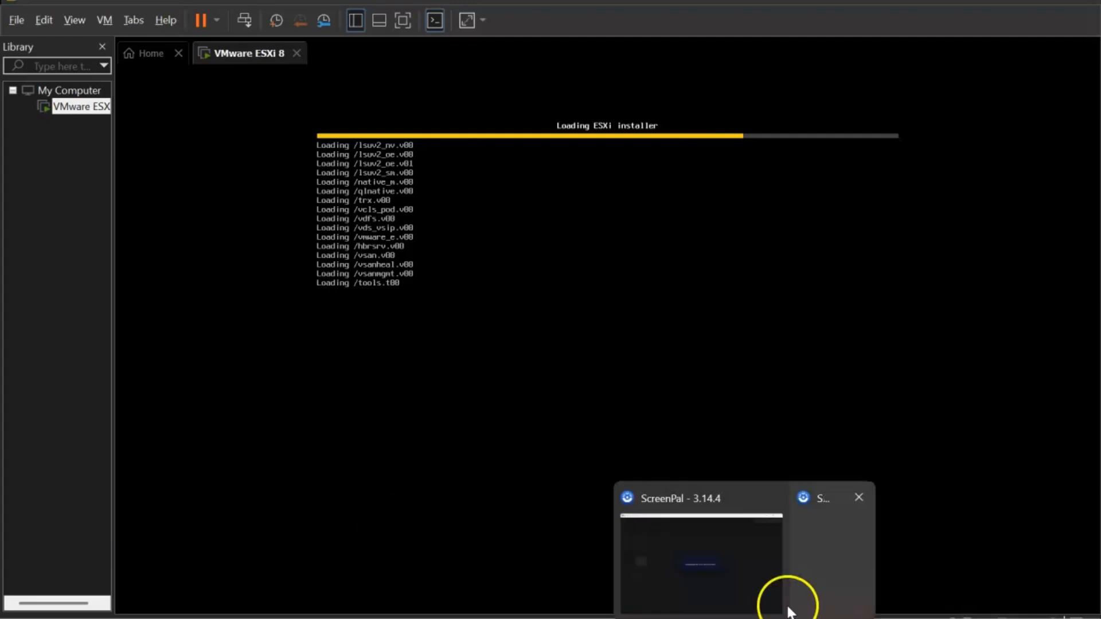
mouse_move(836, 569)
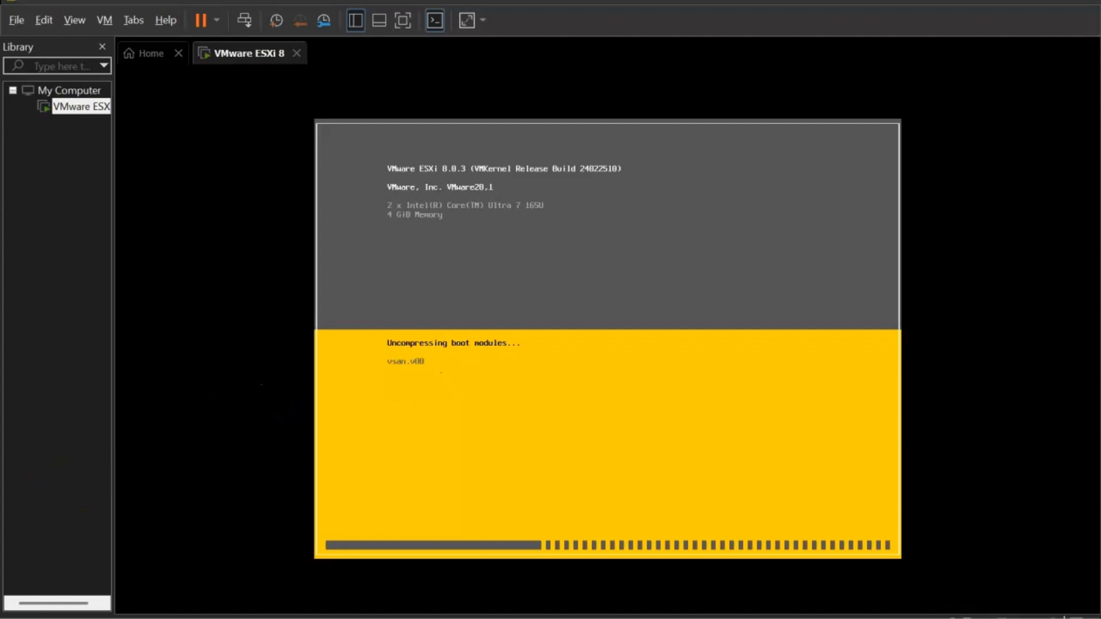
click(439, 464)
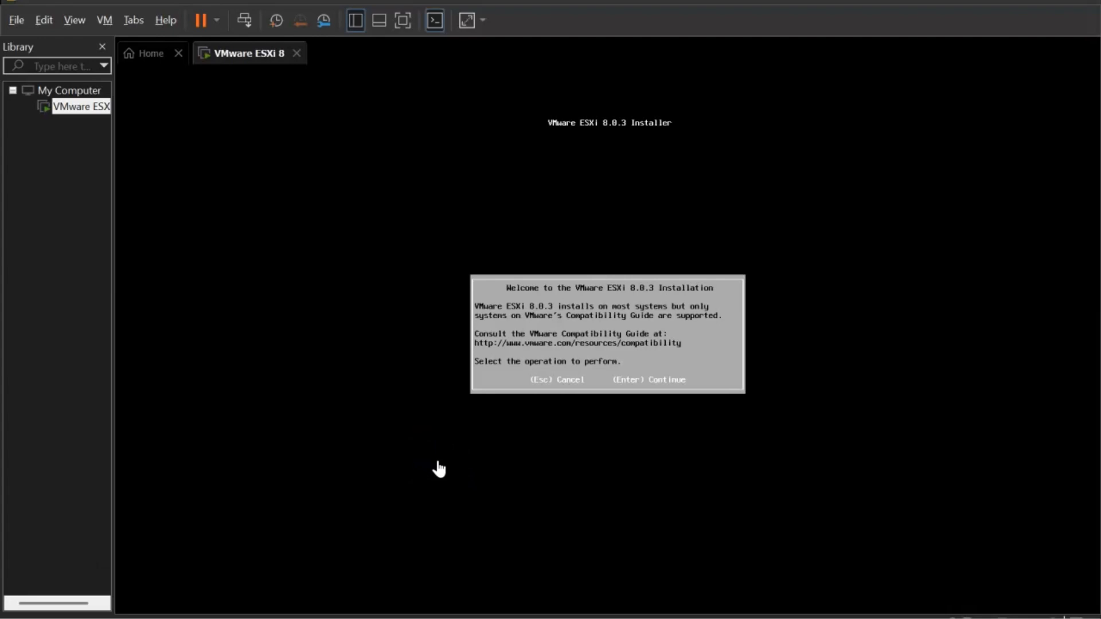
- Continue past the installer welcome screen and close the Mobile connecté pop-up window
click(484, 462)
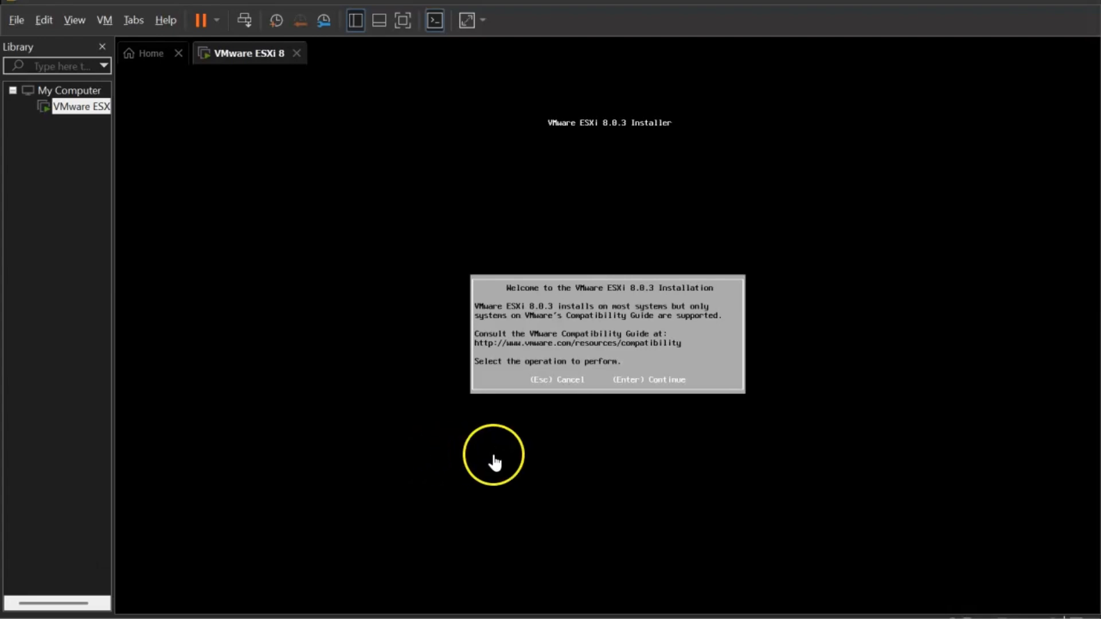
key(Return)
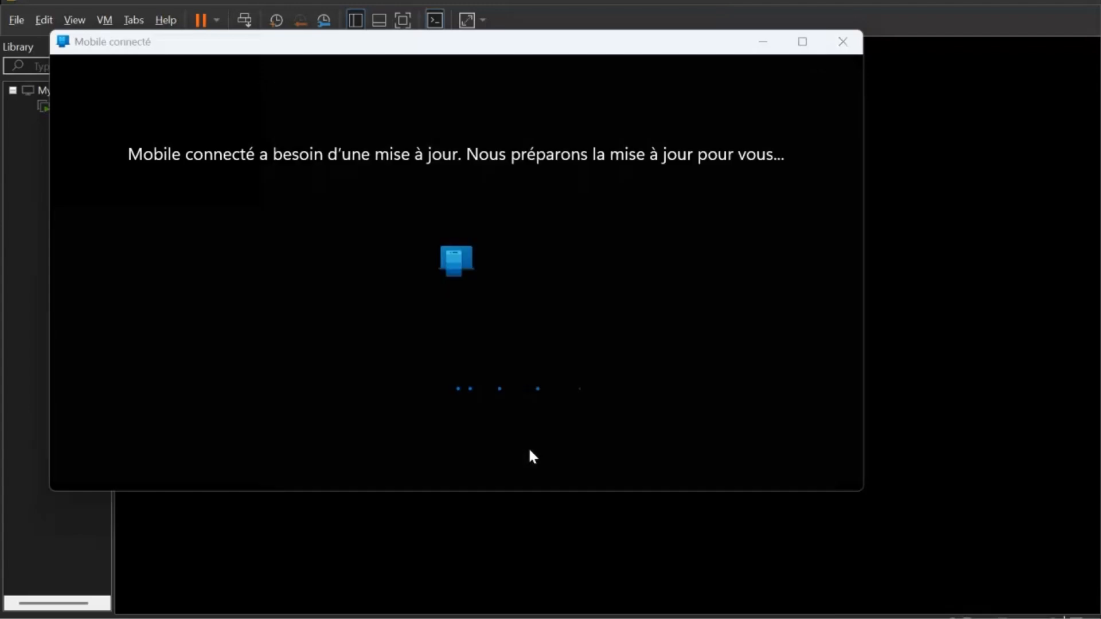
key(super)
click(969, 153)
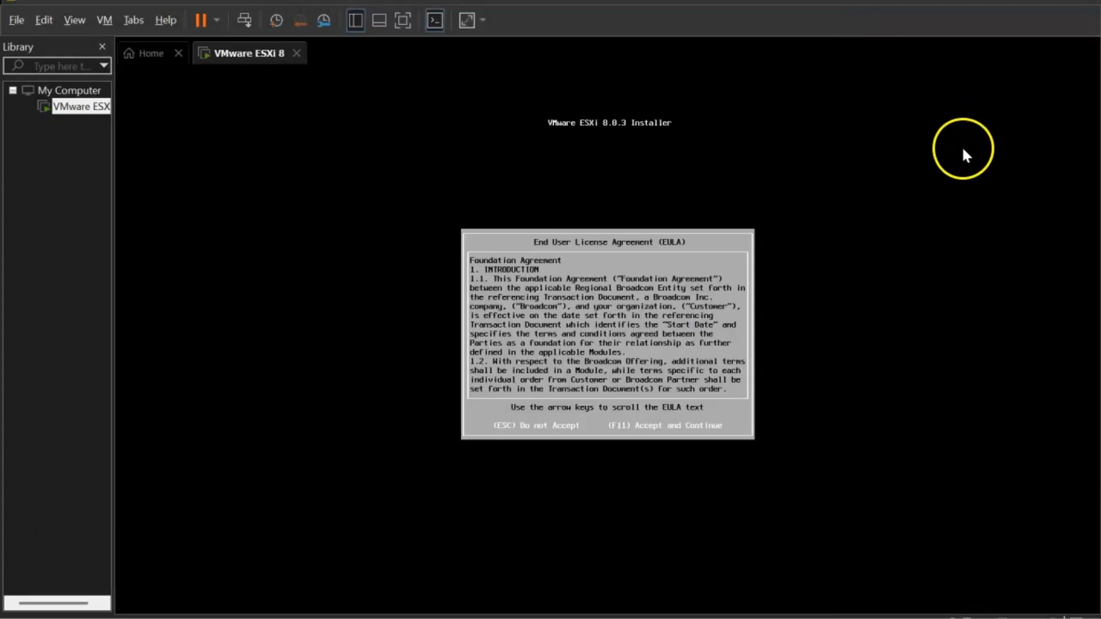
click(787, 332)
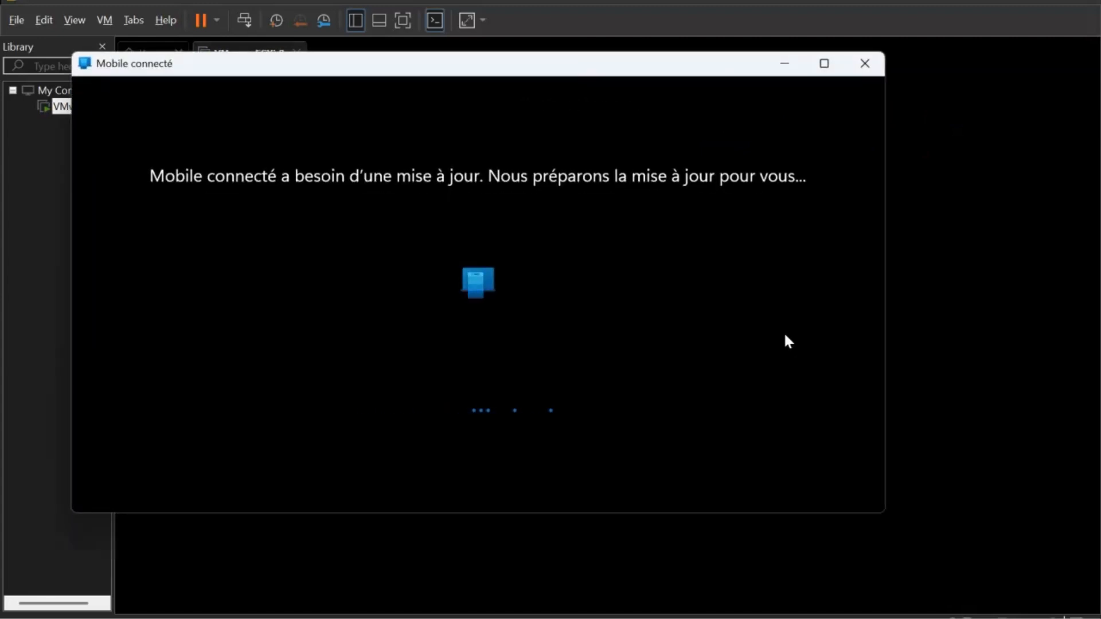
click(863, 61)
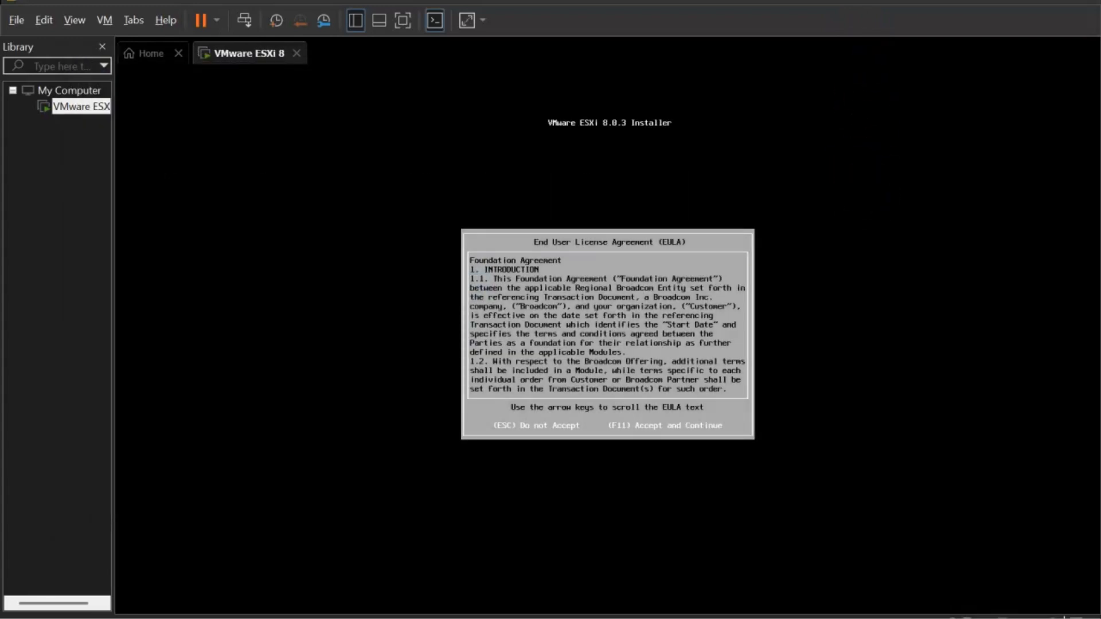
- Accept the ESXi license agreement with F11 to reach the 142 GB disk selection screen
key(F11)
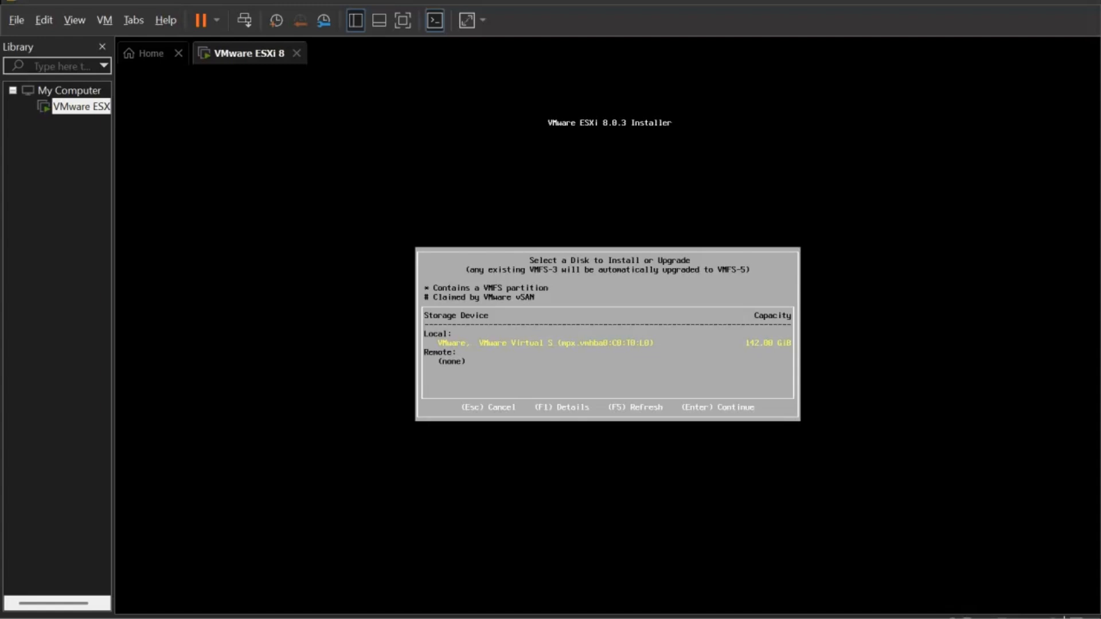
- Install onto the 142 GB local disk and pick French as the keyboard layout
key(Return)
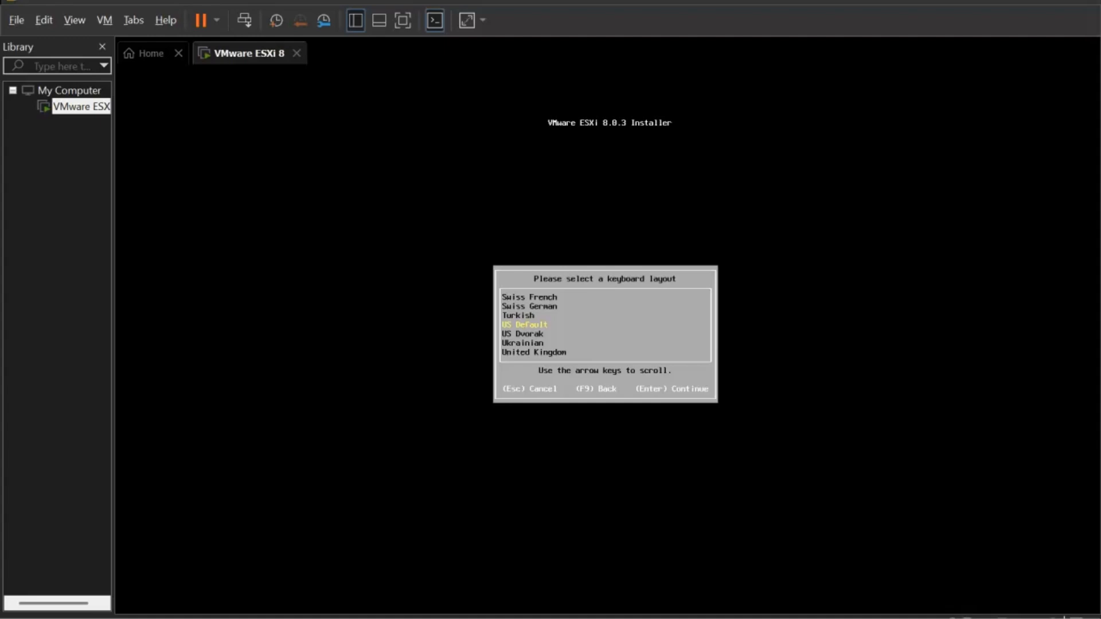
key(Down)
key(Down)
key(Down)
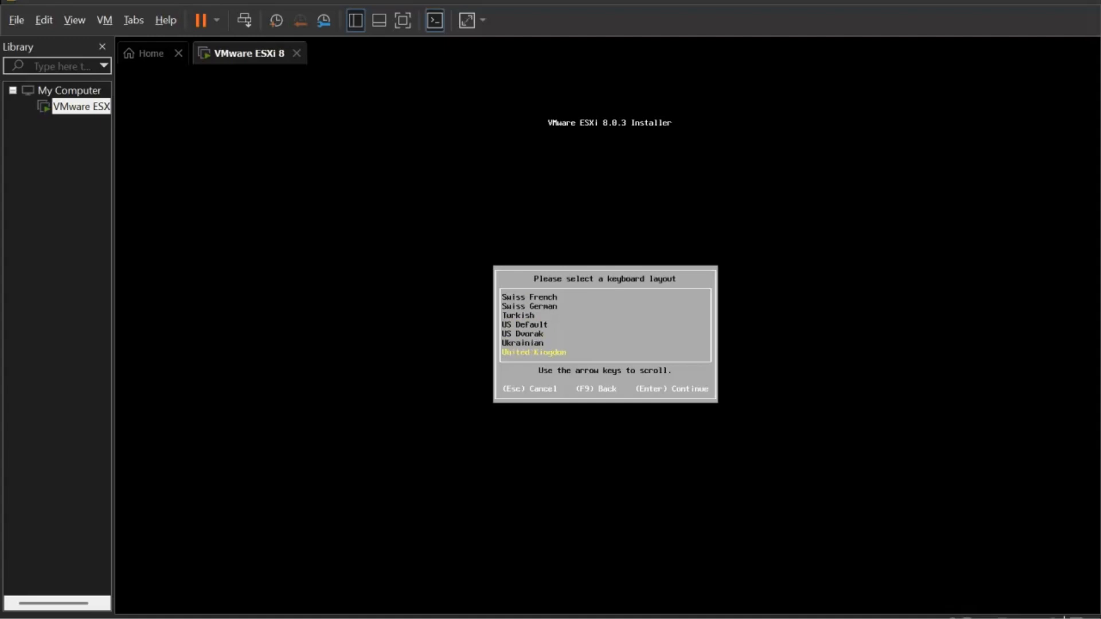
key(Up)
key(Up)
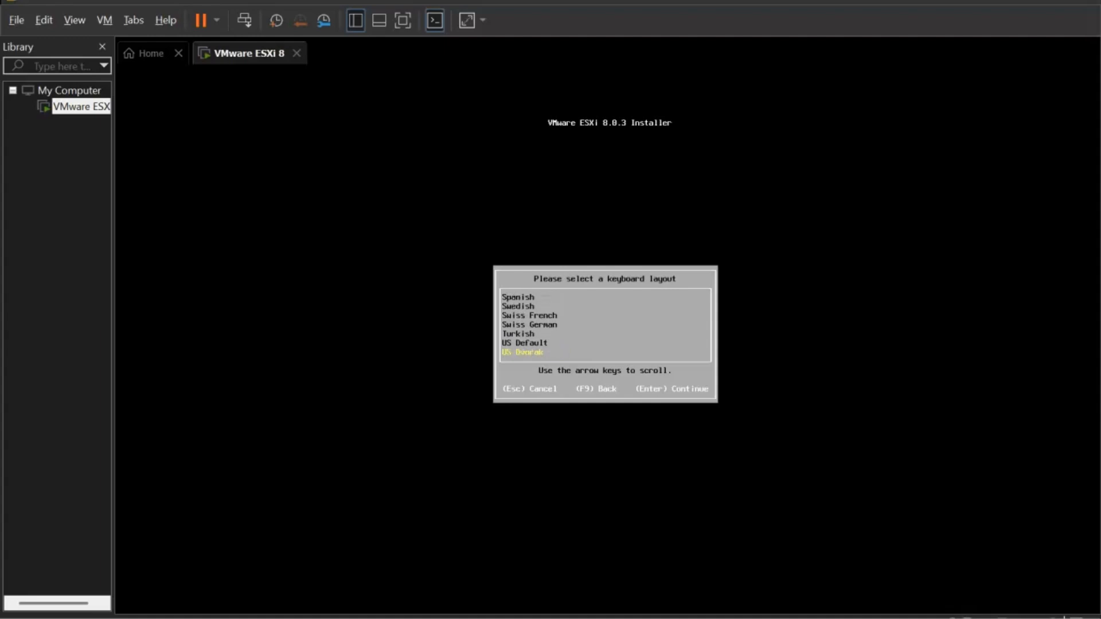
key(Up)
key(Up)
key(Up)
key(Up)
key(Up)
key(Up)
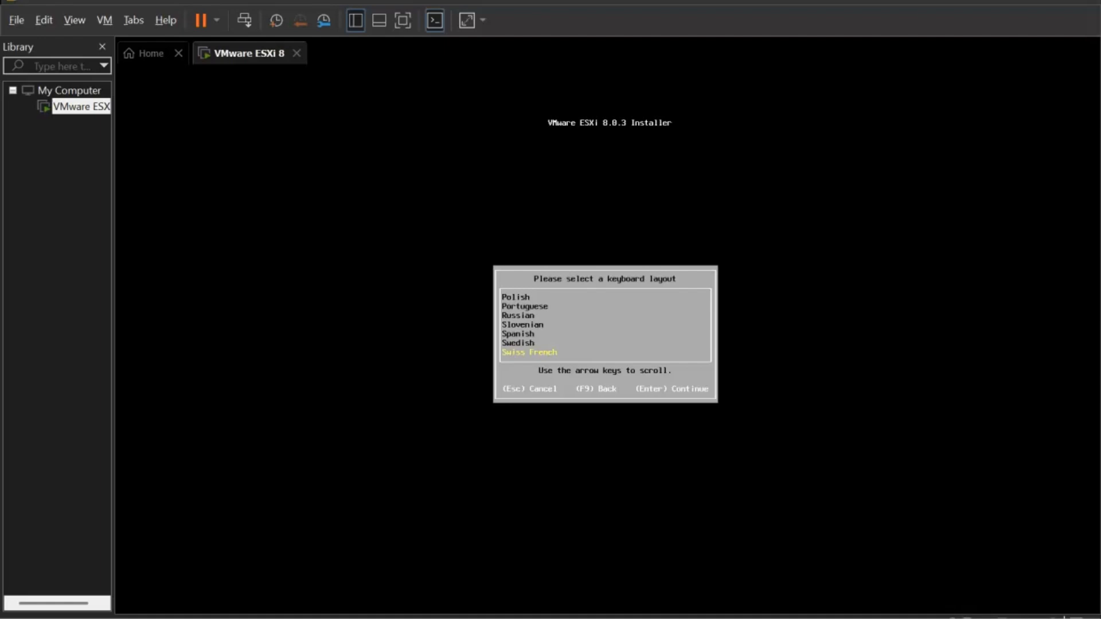
key(Up)
key(Up)
key(Up)
key(Up)
key(Up)
key(Up)
key(Up)
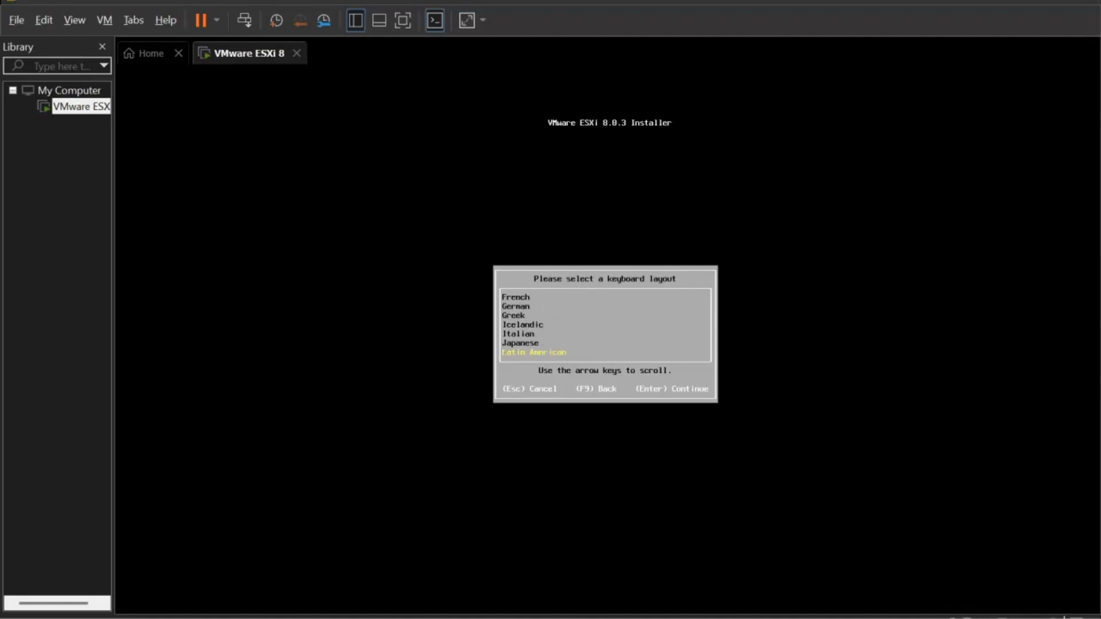
key(Up)
key(Up)
key(Up)
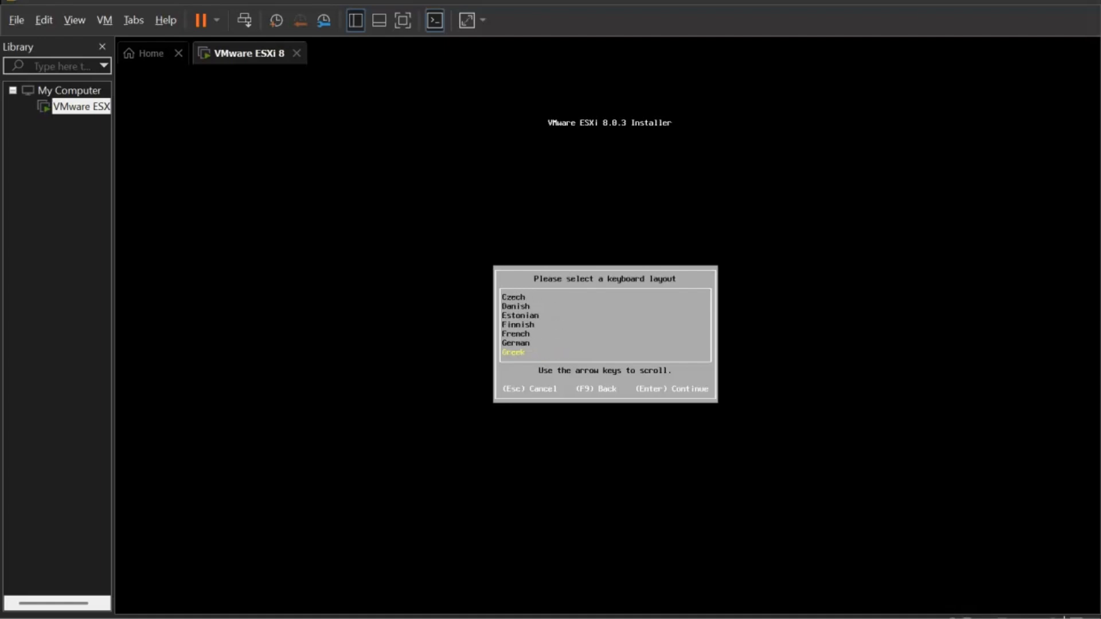
key(Up)
key(Up)
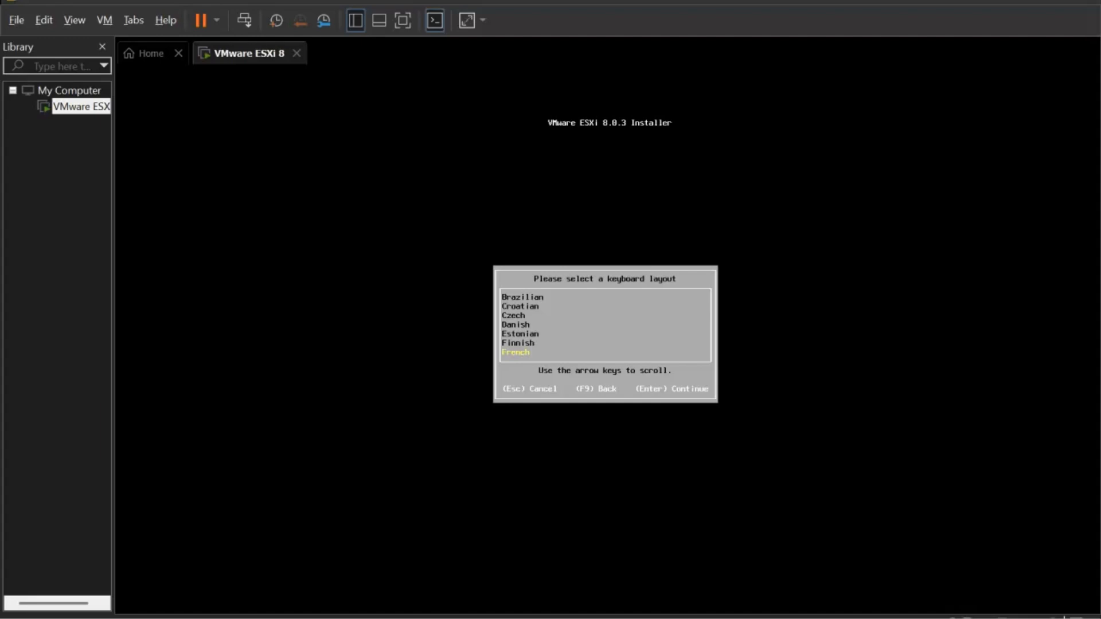
key(Return)
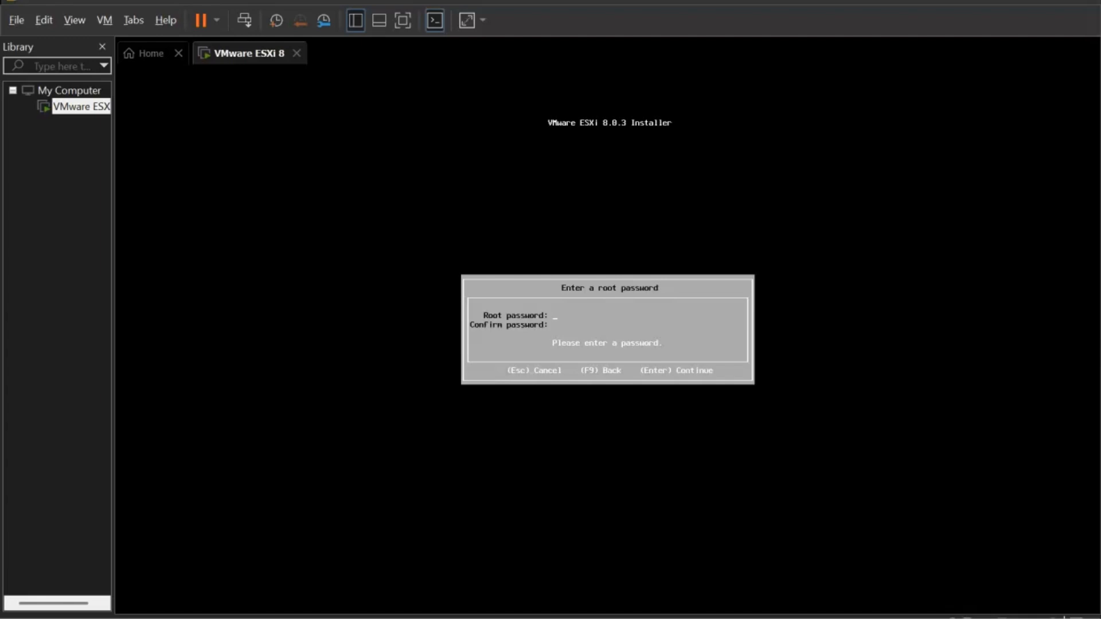
- Enter the root password in both fields until they match, then let the installer scan the system
text(P**********)
text(**)
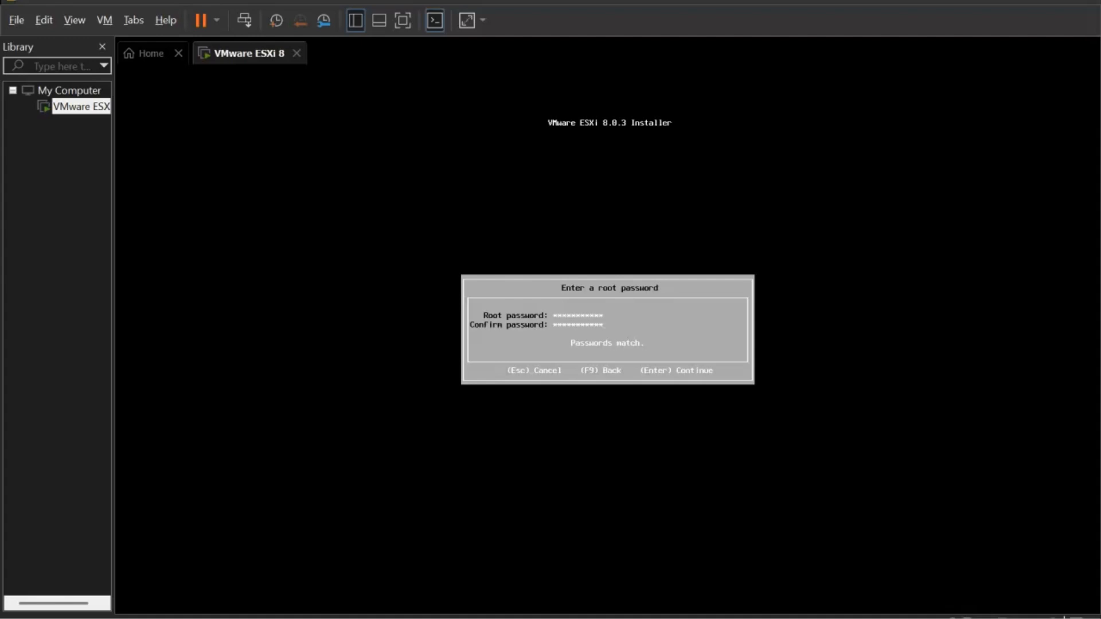
key(Return)
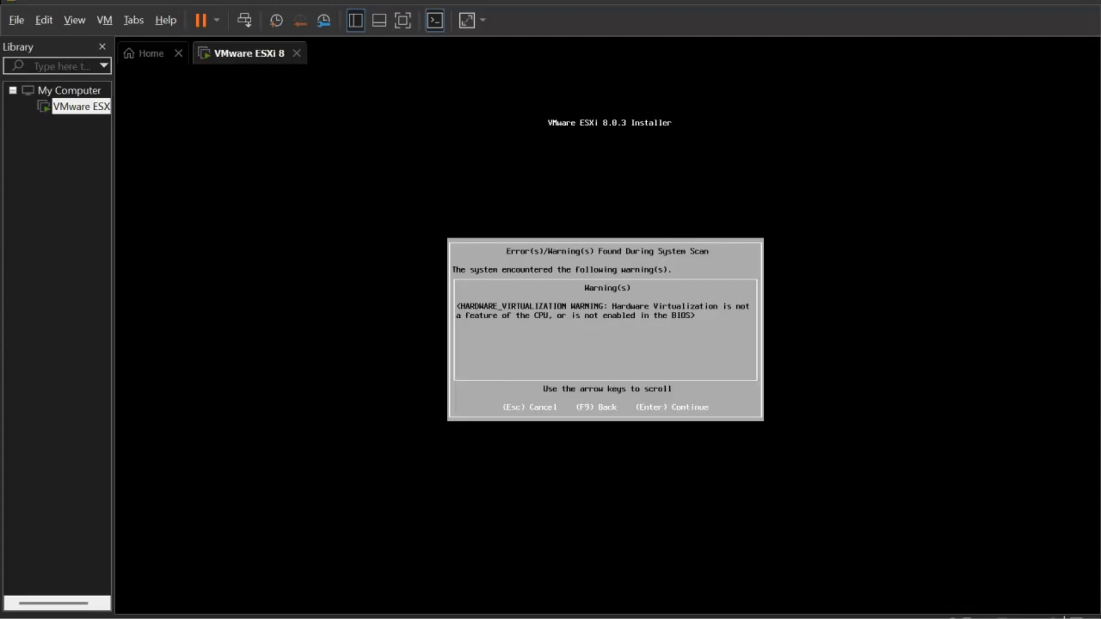
- Review the VM's Processors settings, then continue past the hardware virtualization warning
right_click(261, 60)
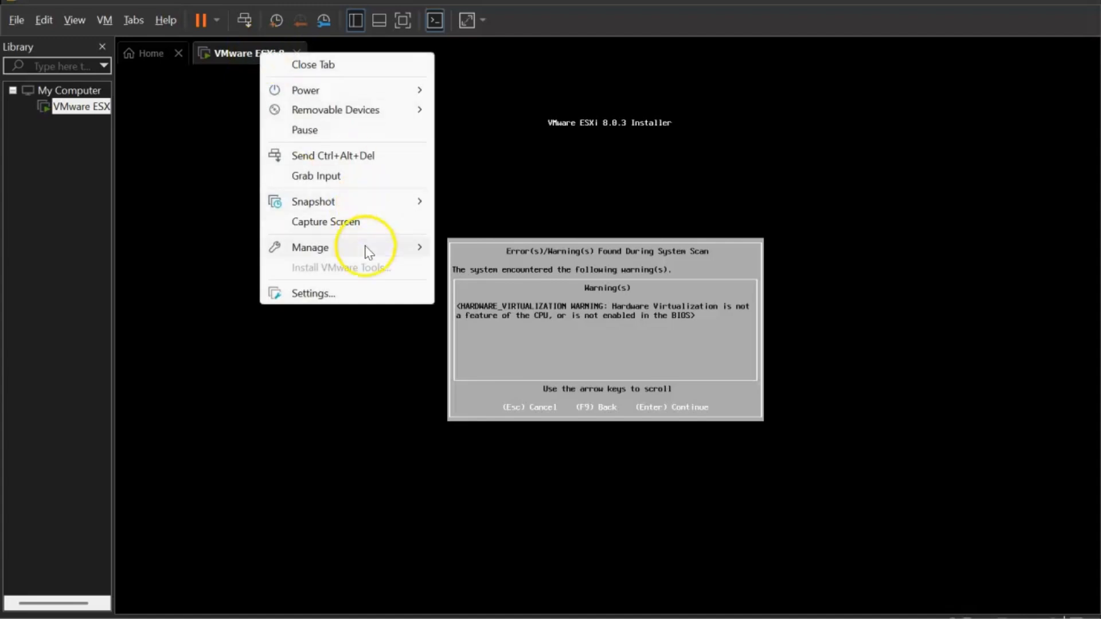
click(370, 295)
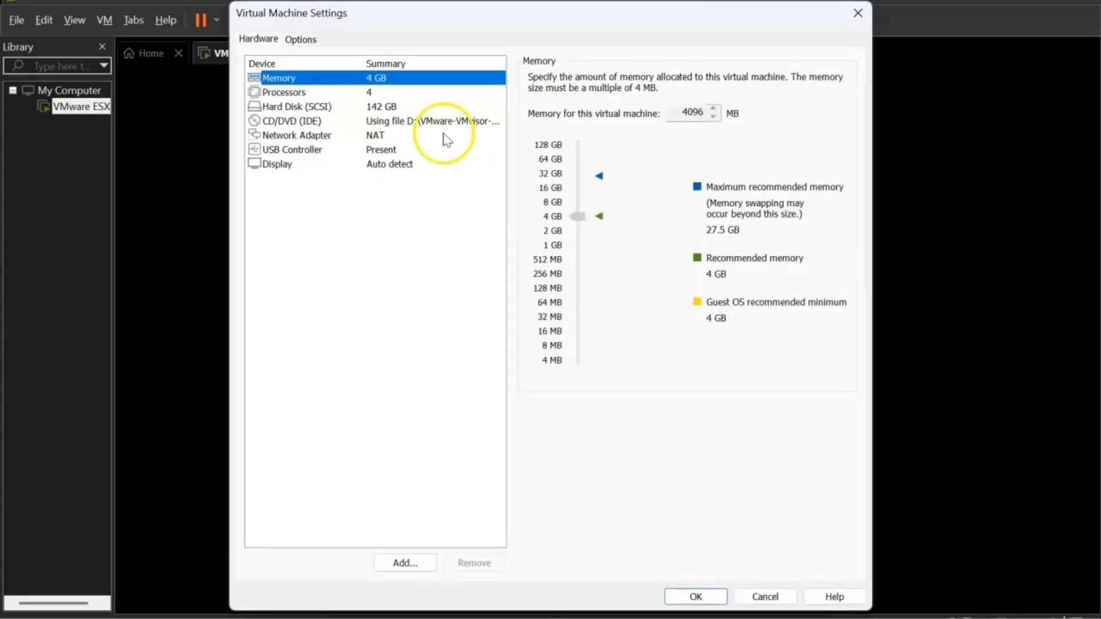
click(366, 94)
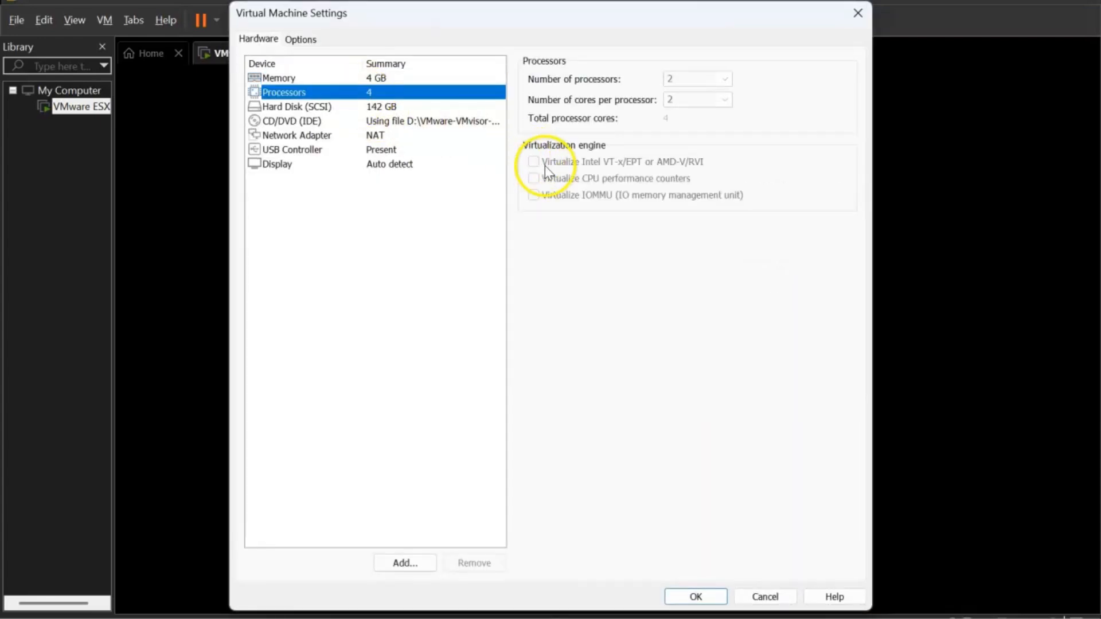
click(697, 596)
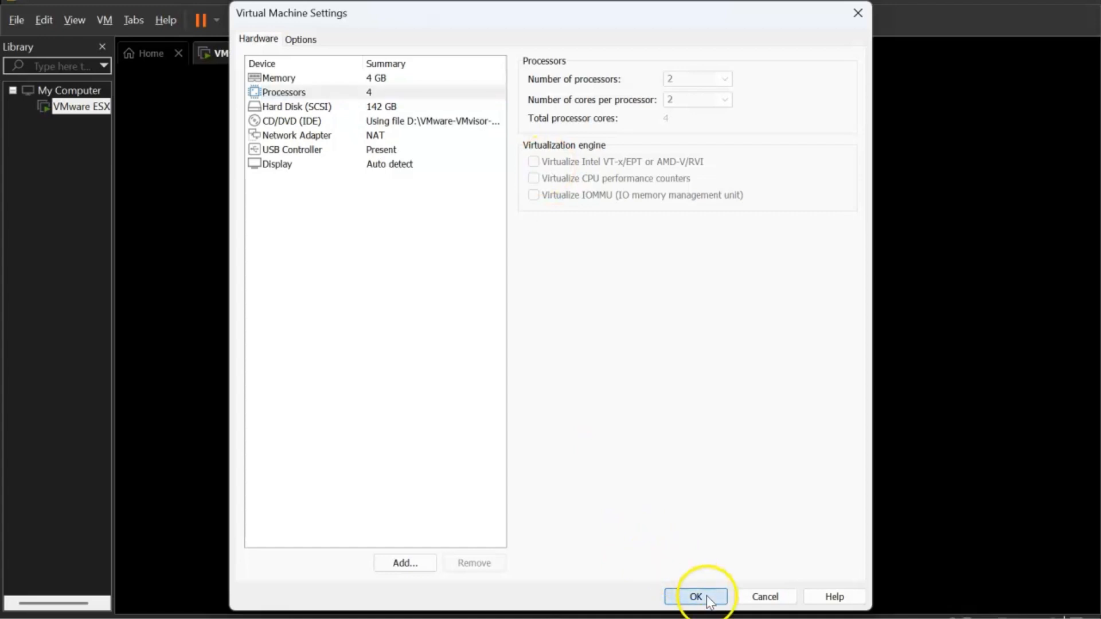
key(Return)
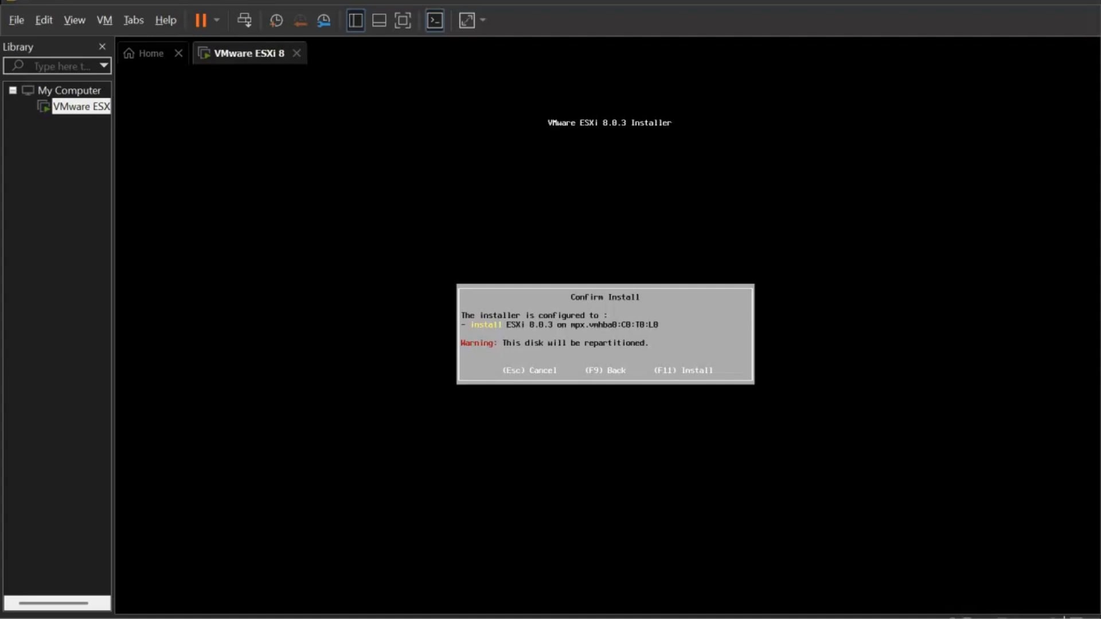
- Confirm the ESXi 8.0.3 install with F11 and wait for Installation Complete
key(F11)
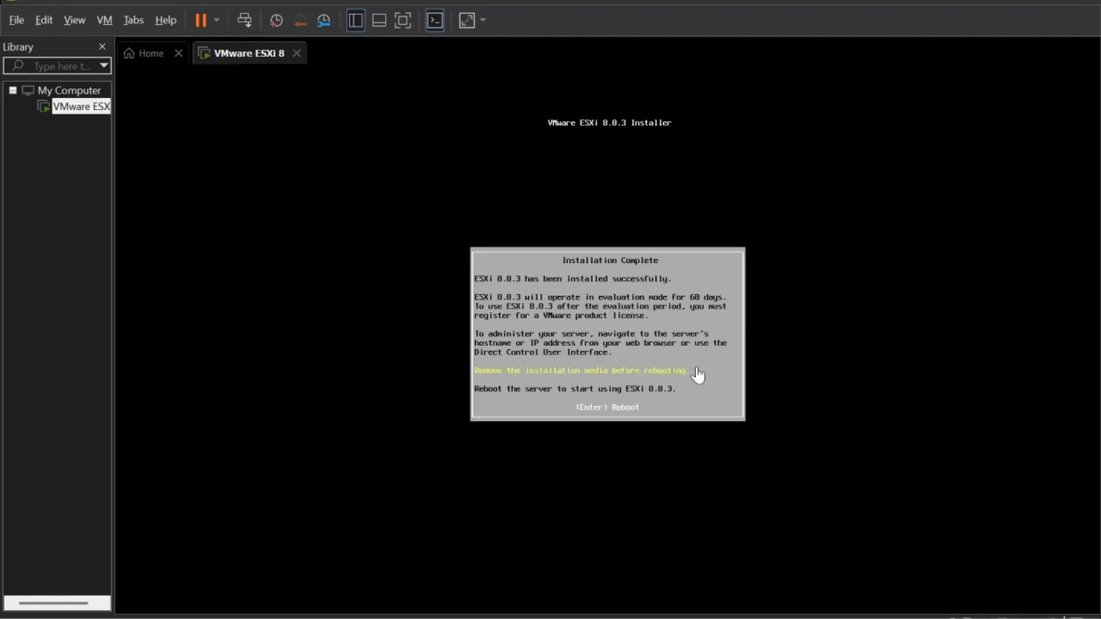
- Reboot the freshly installed ESXi server from the VM console
click(740, 297)
key(Return)
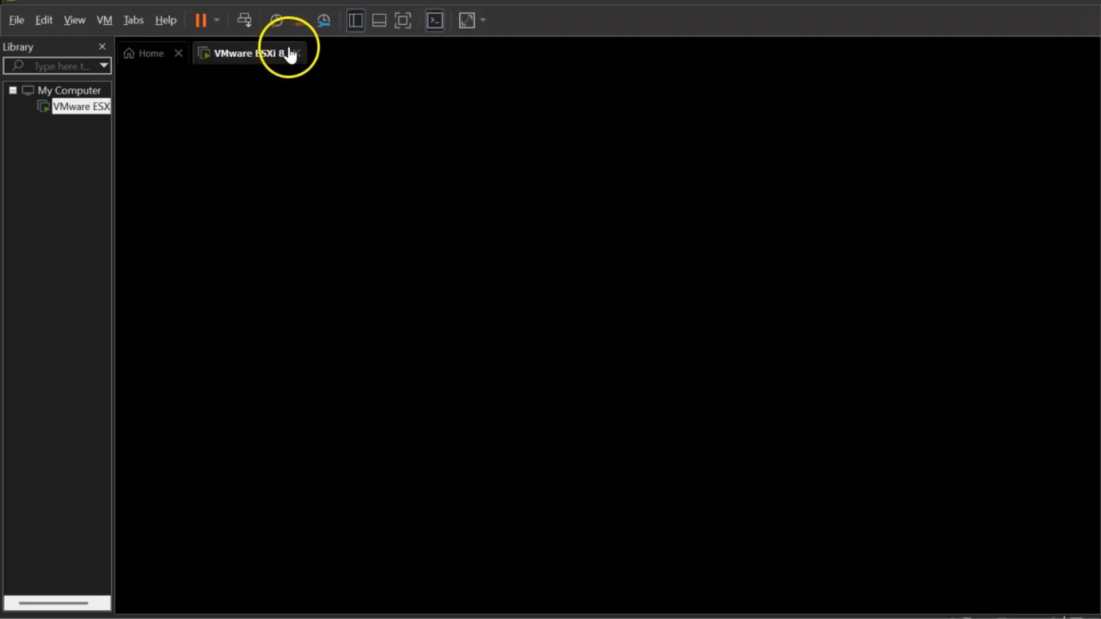
- Check the VM's CD/DVD (IDE) device, then let ESXi boot to its 192.168.133.128 console
right_click(269, 55)
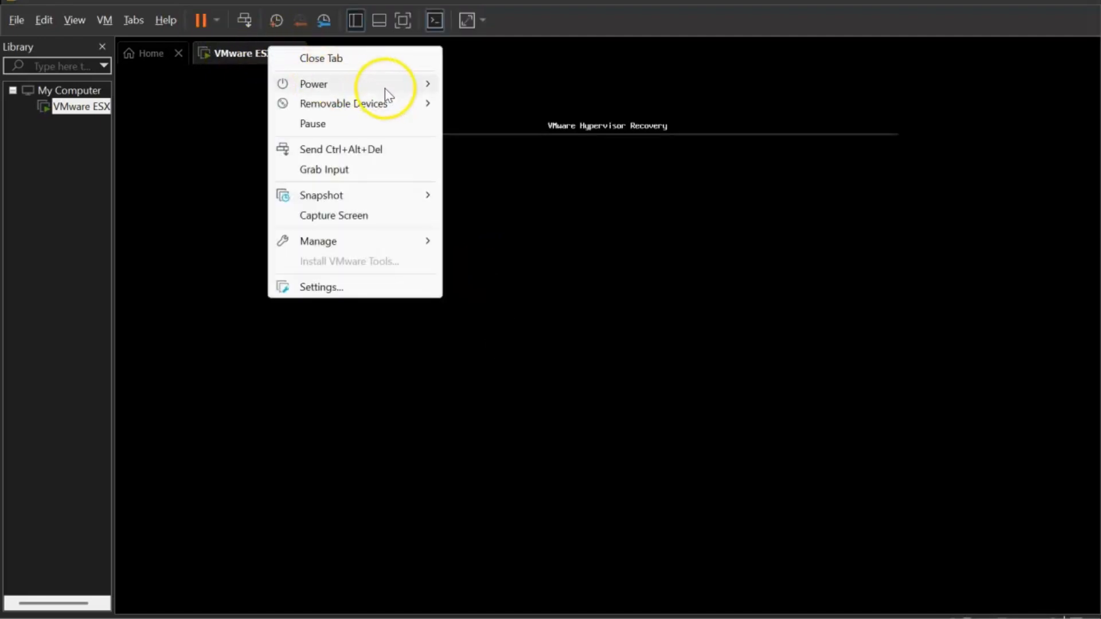
mouse_move(436, 109)
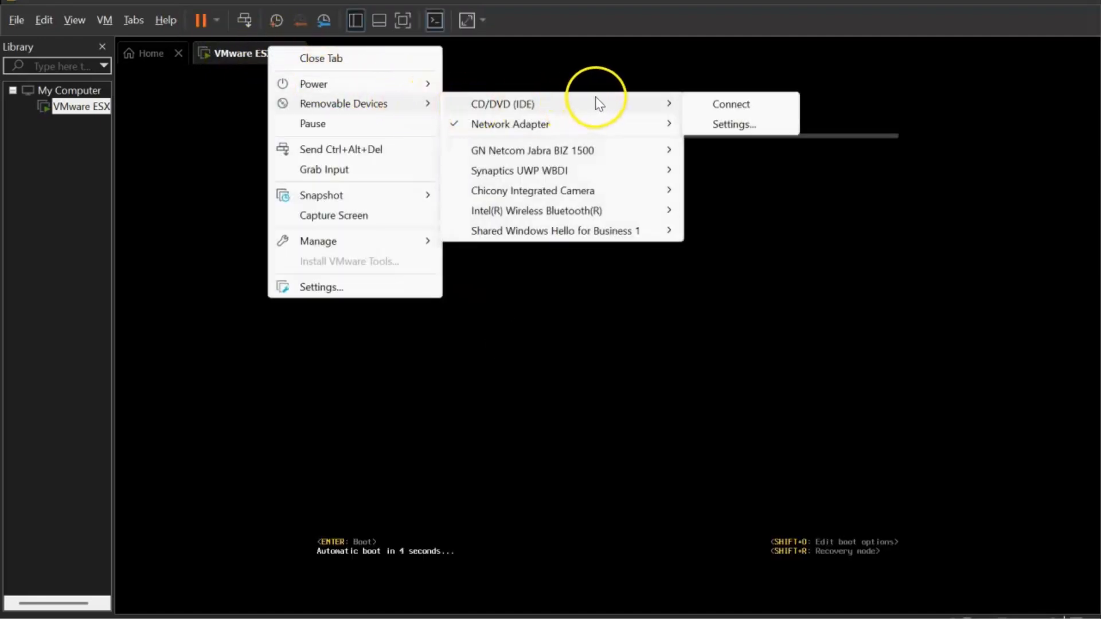
click(658, 389)
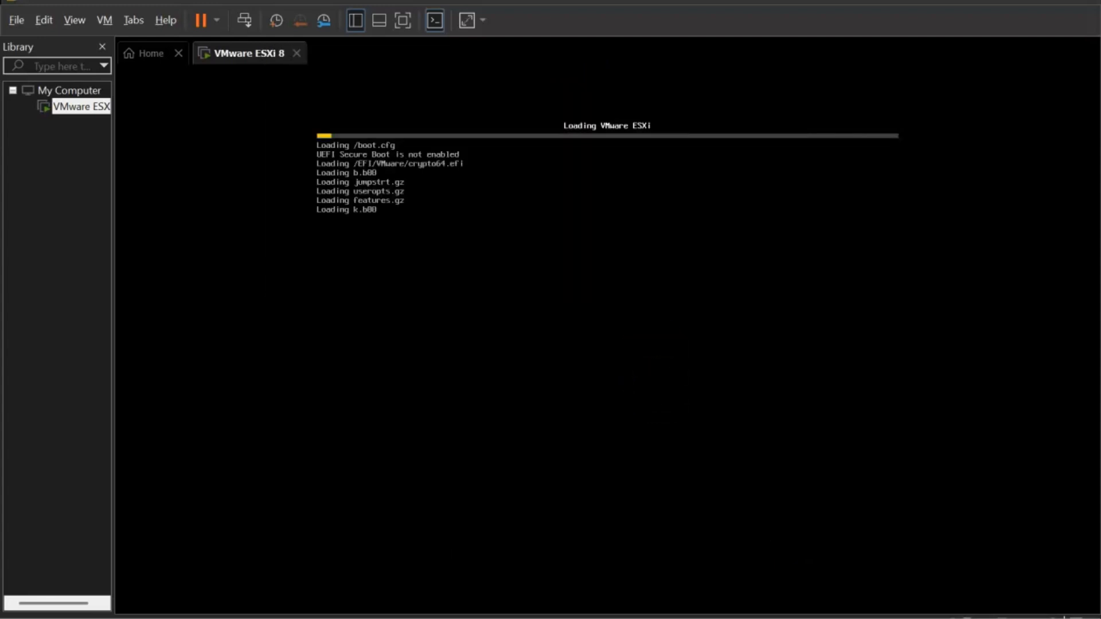
key(ctrl+alt)
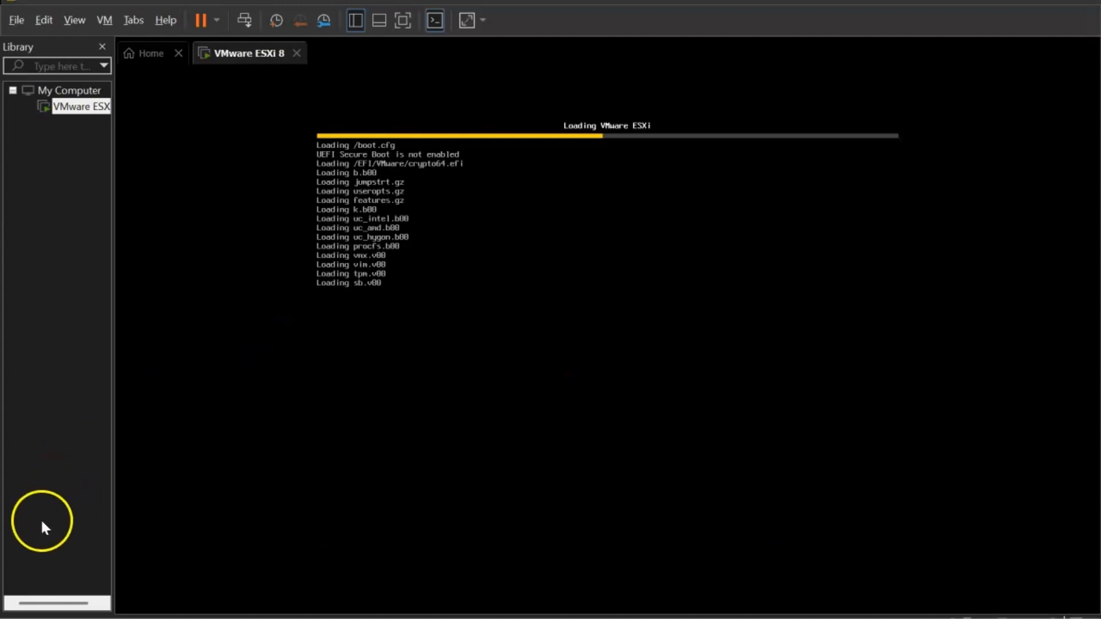
click(96, 566)
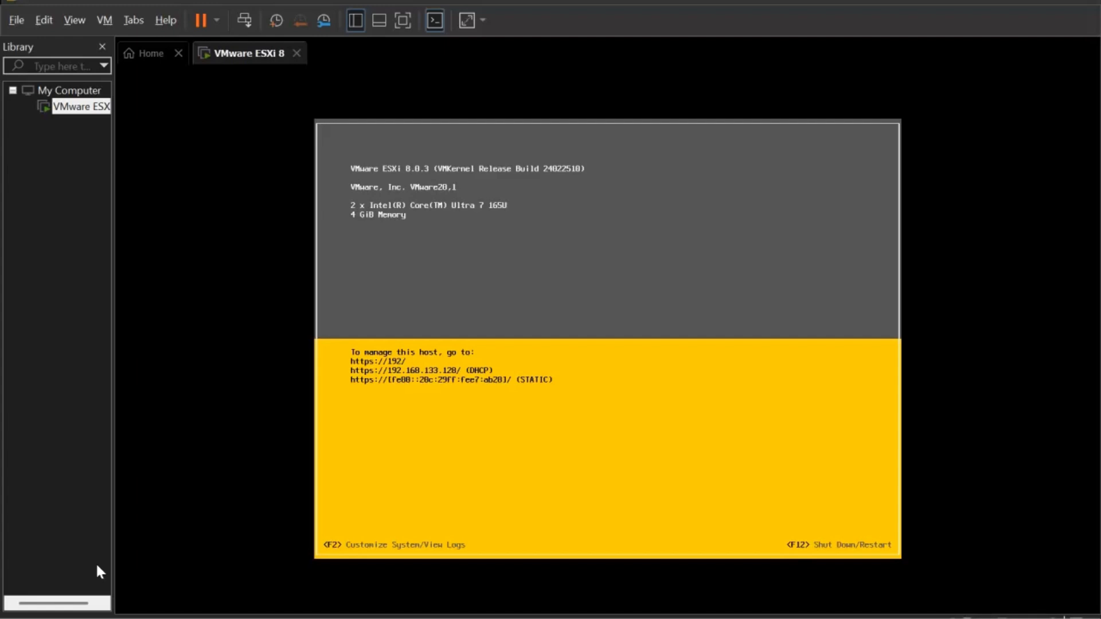
- Log in to ESXi System Customization with F2 as root and the root password
click(592, 442)
key(F2)
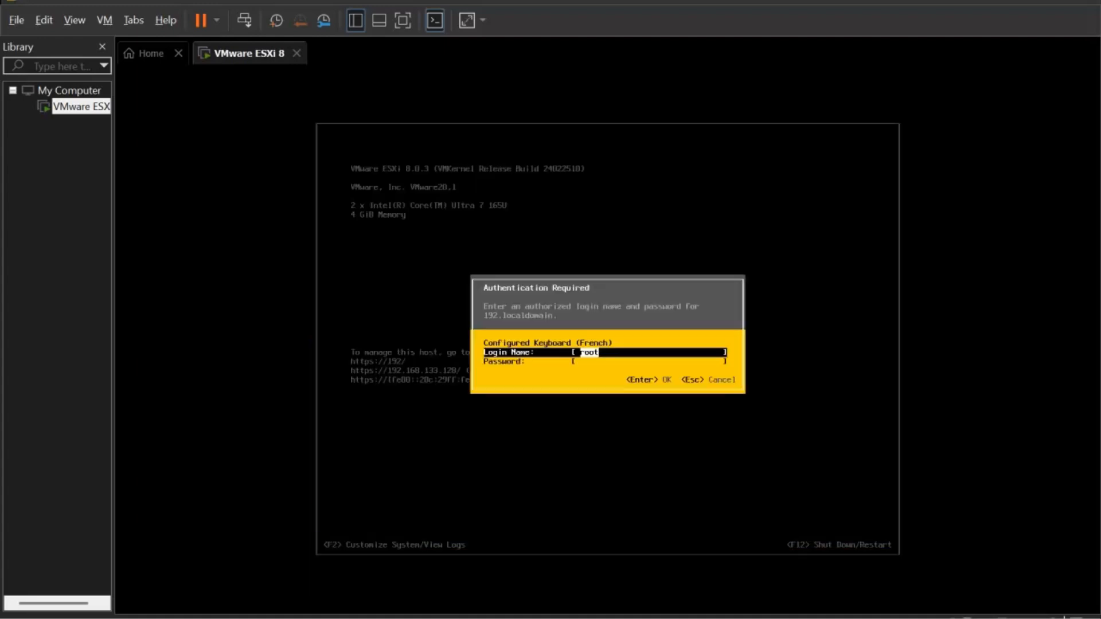
key(Tab)
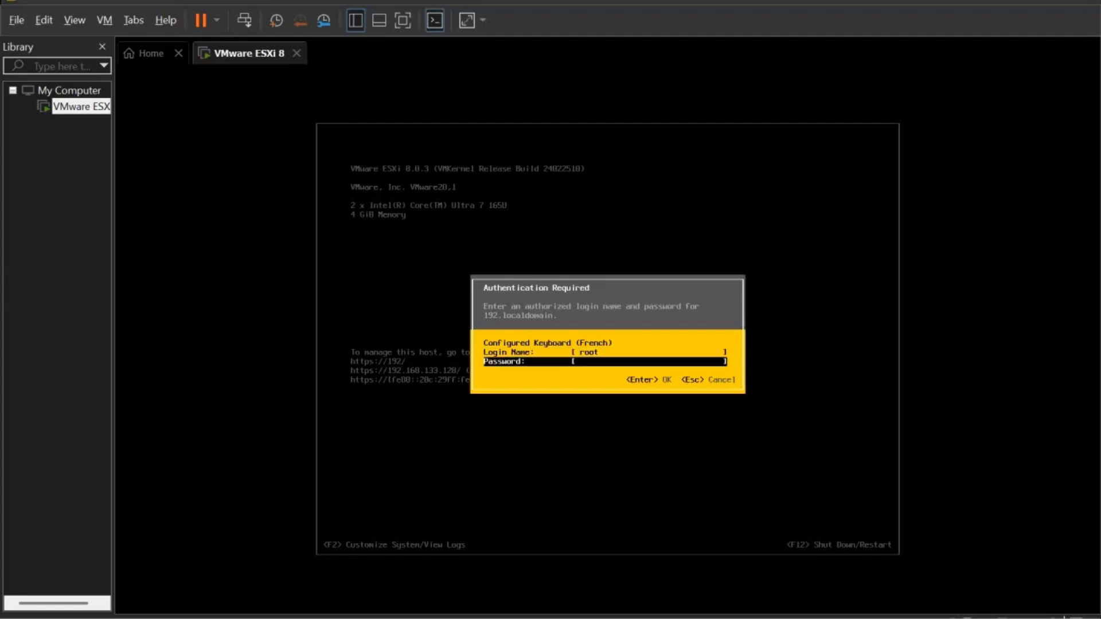
text(***********)
key(Return)
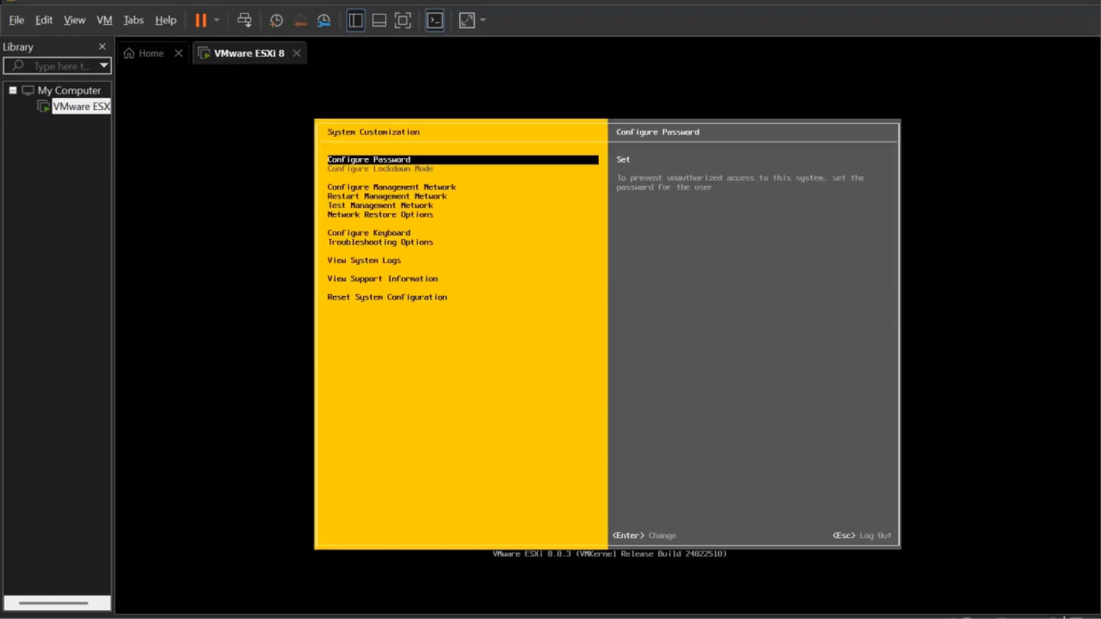
key(Down)
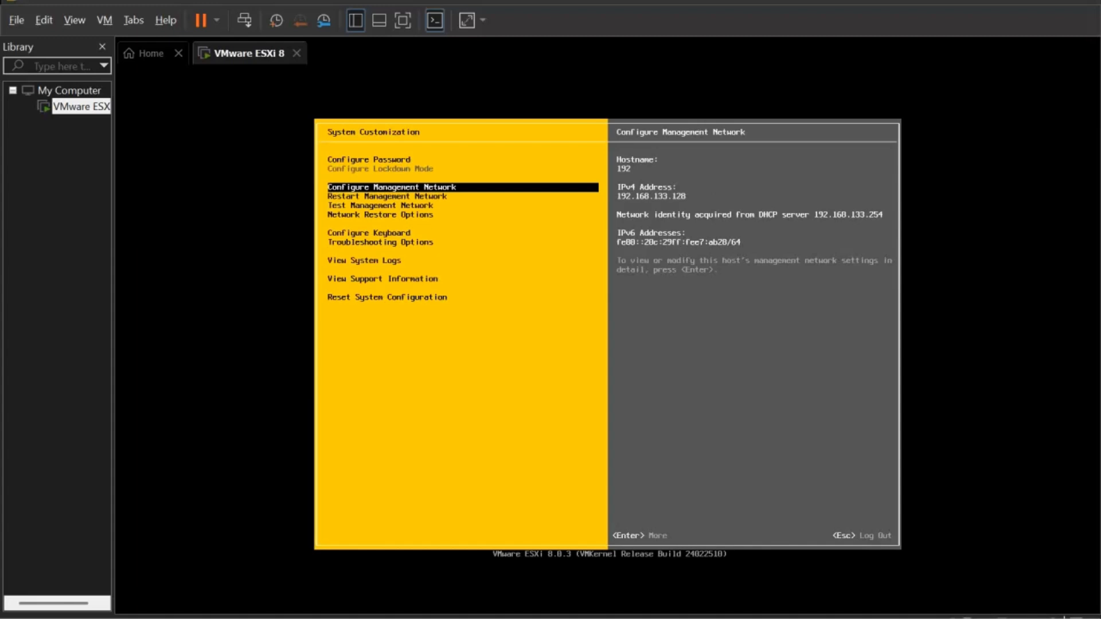
key(Down)
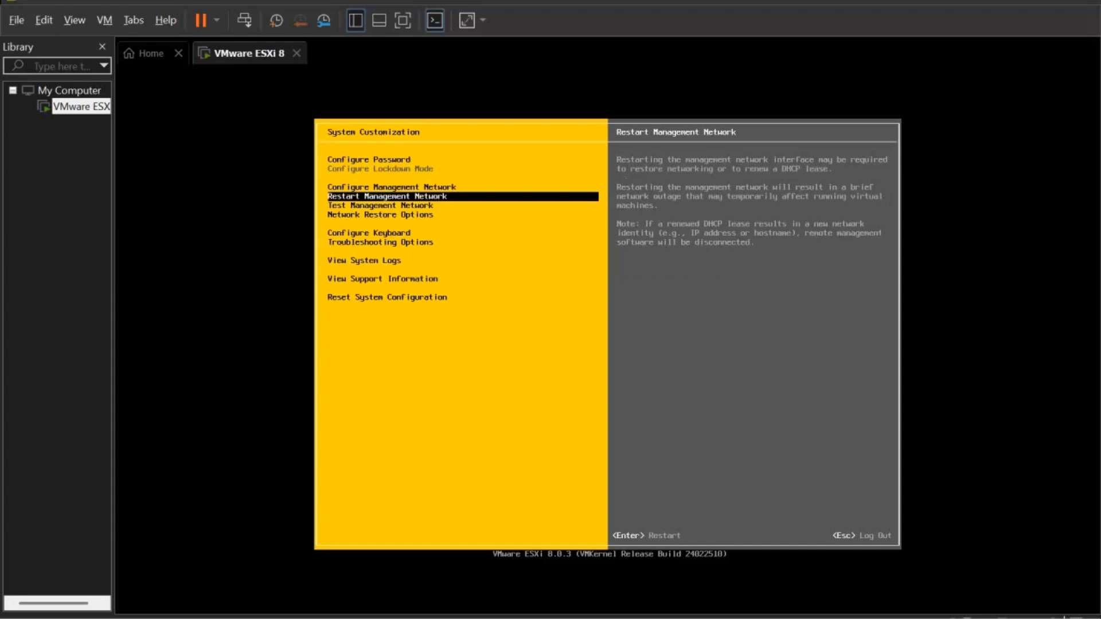
key(Down)
key(Down)
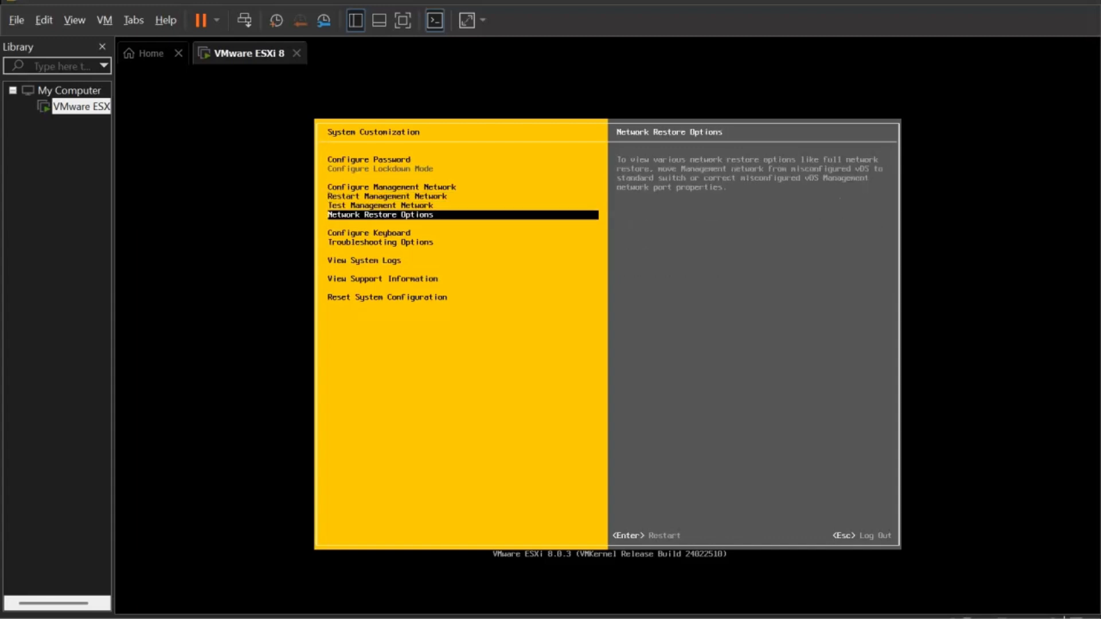
key(Down)
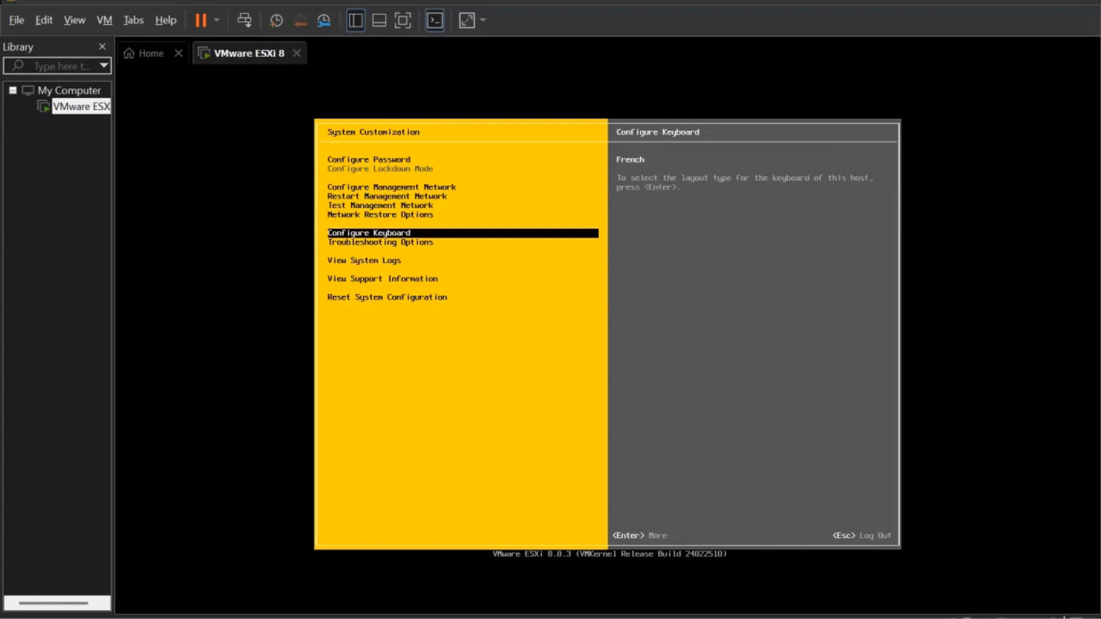
key(Down)
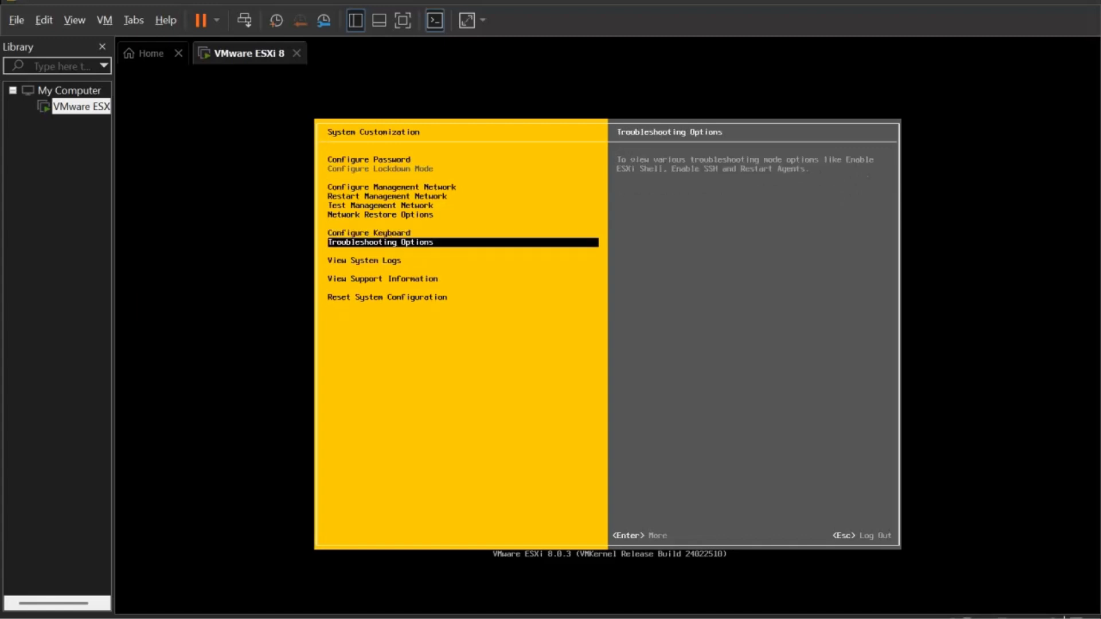
key(Down)
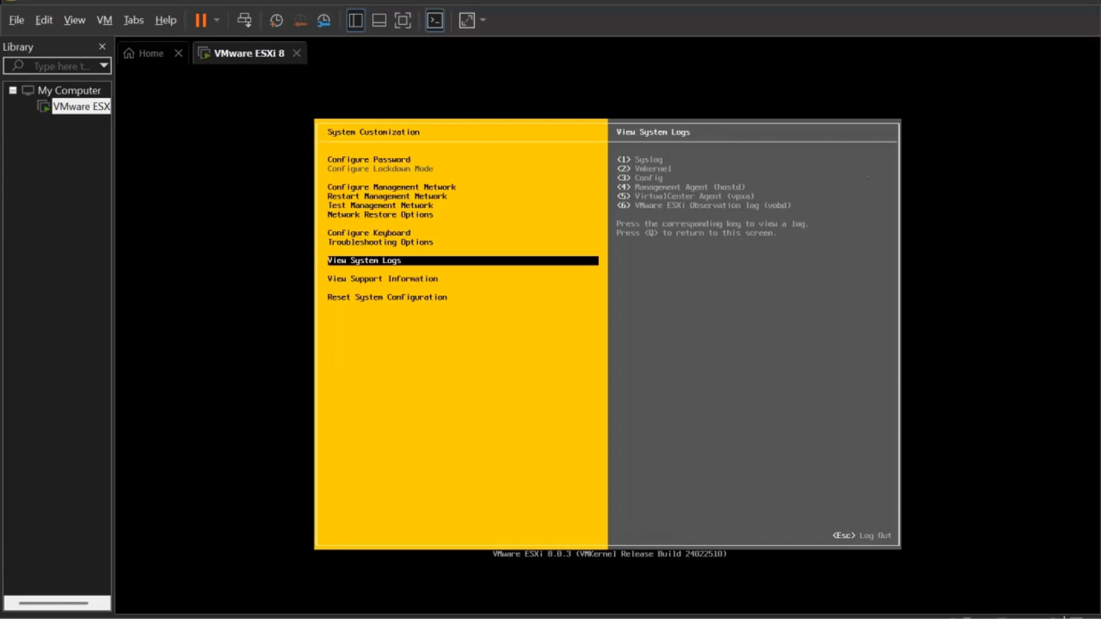
key(Down)
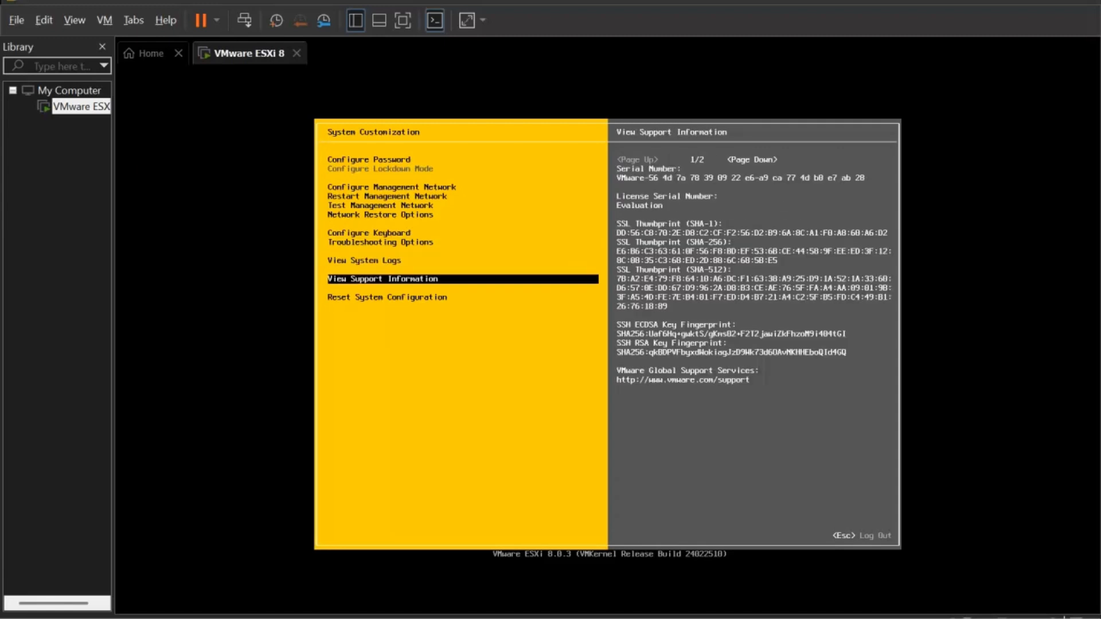
key(Down)
key(Up)
key(Up)
key(Up)
key(Up)
key(Up)
key(Up)
key(Up)
key(Up)
key(Up)
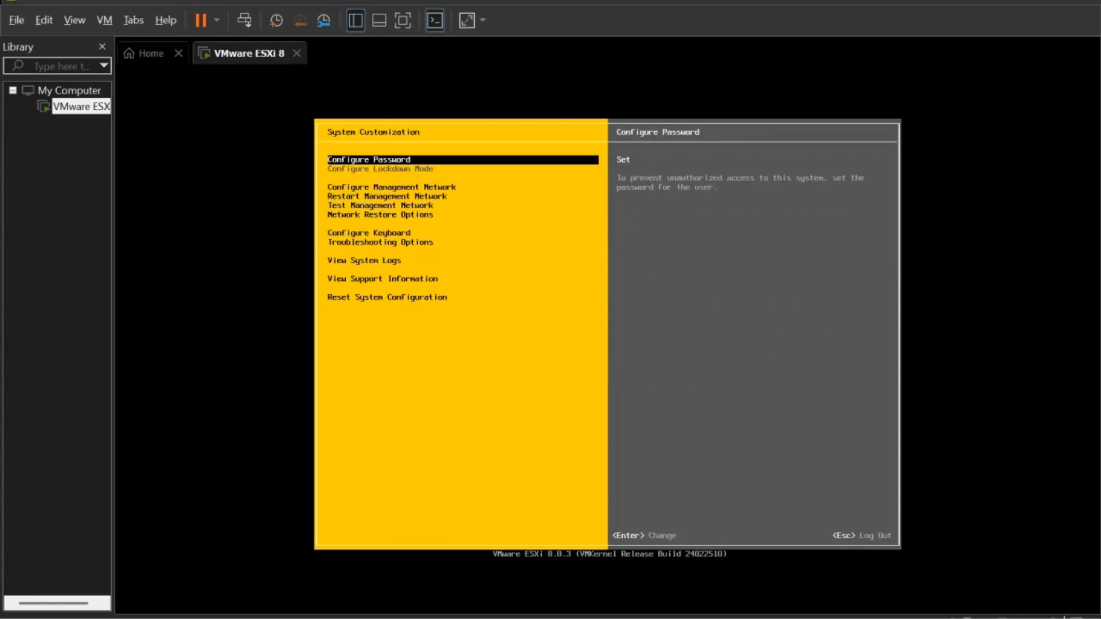
key(Down)
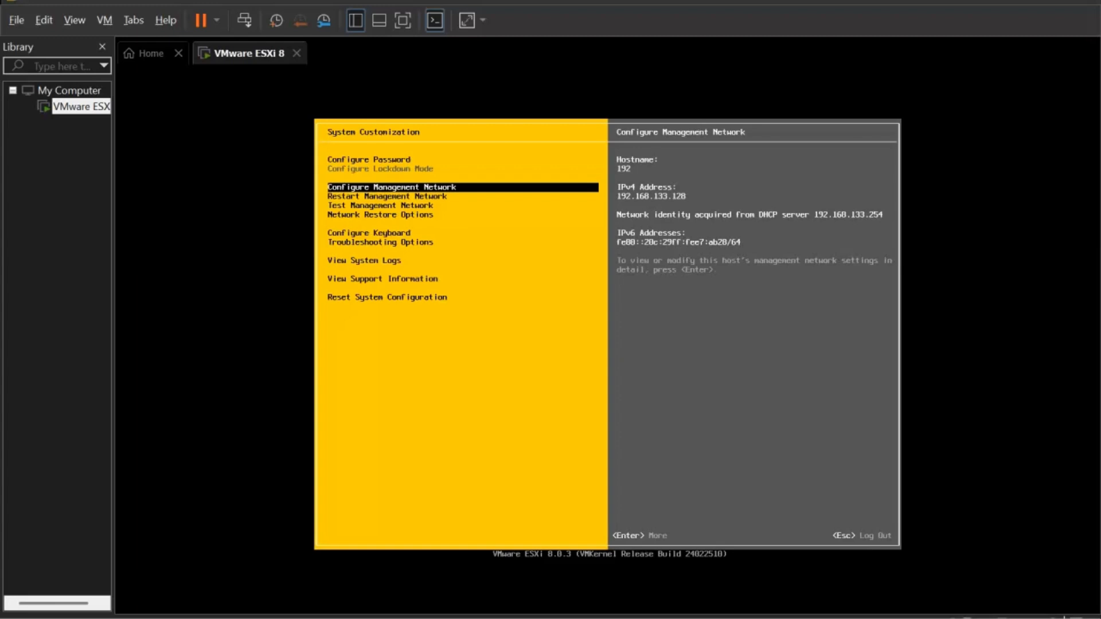
- Review the management network's VLAN, DNS and custom DNS suffix settings, then back out to the main screen
key(Return)
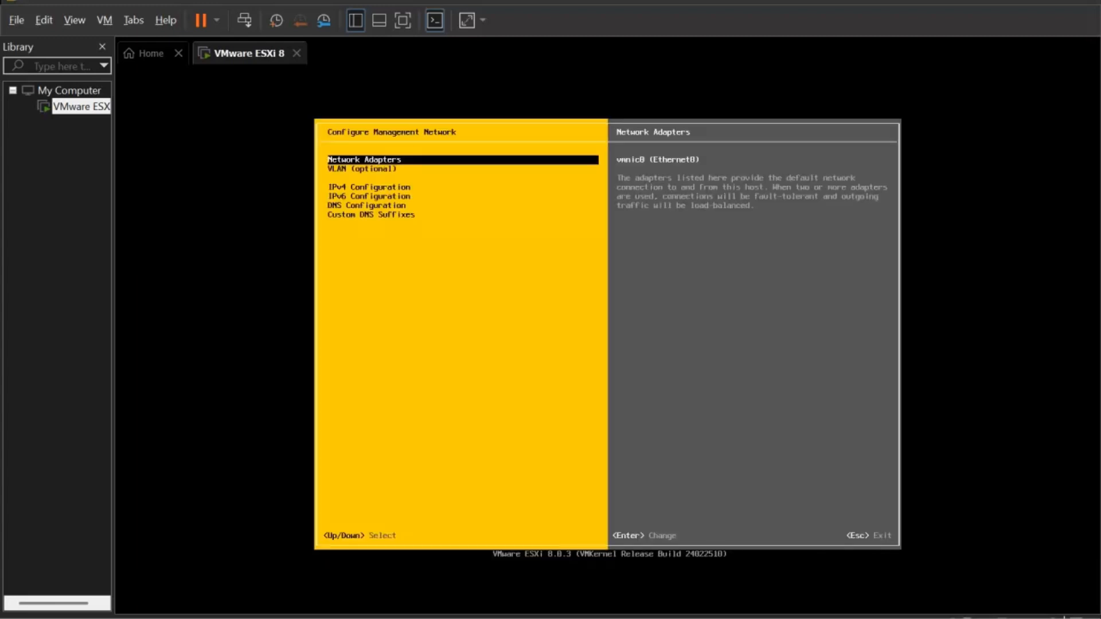
key(Down)
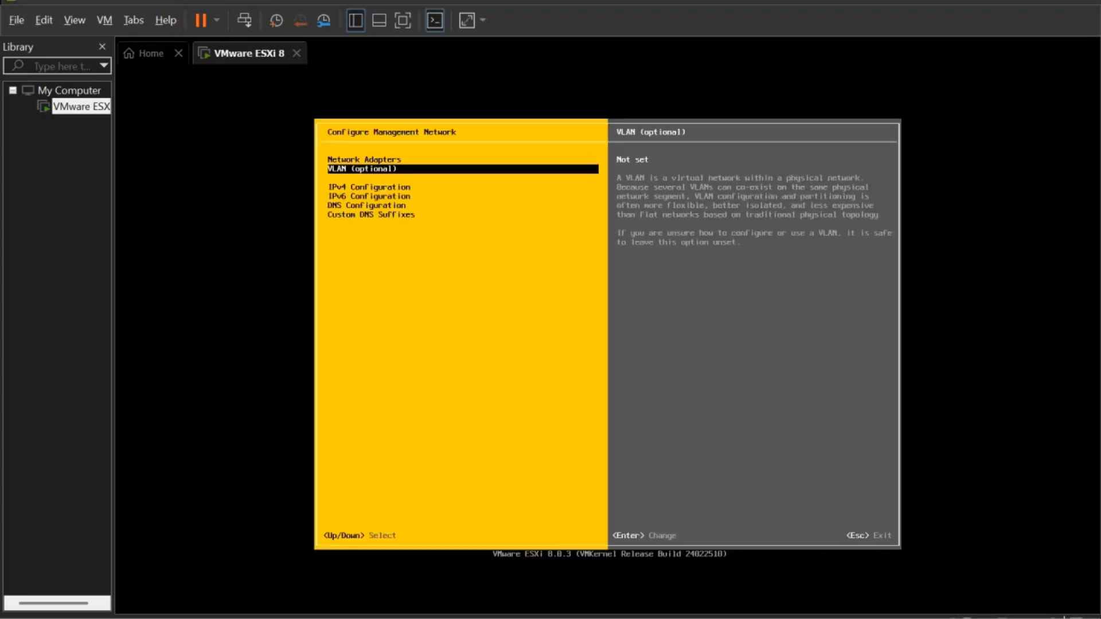
key(Down)
key(Down)
key(Down)
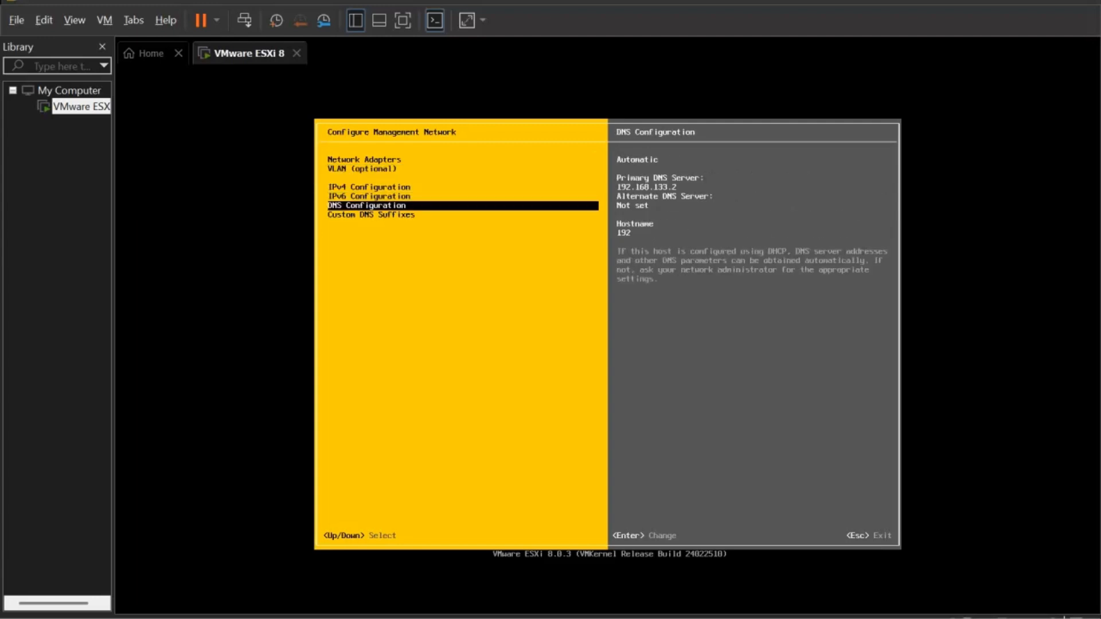
key(Down)
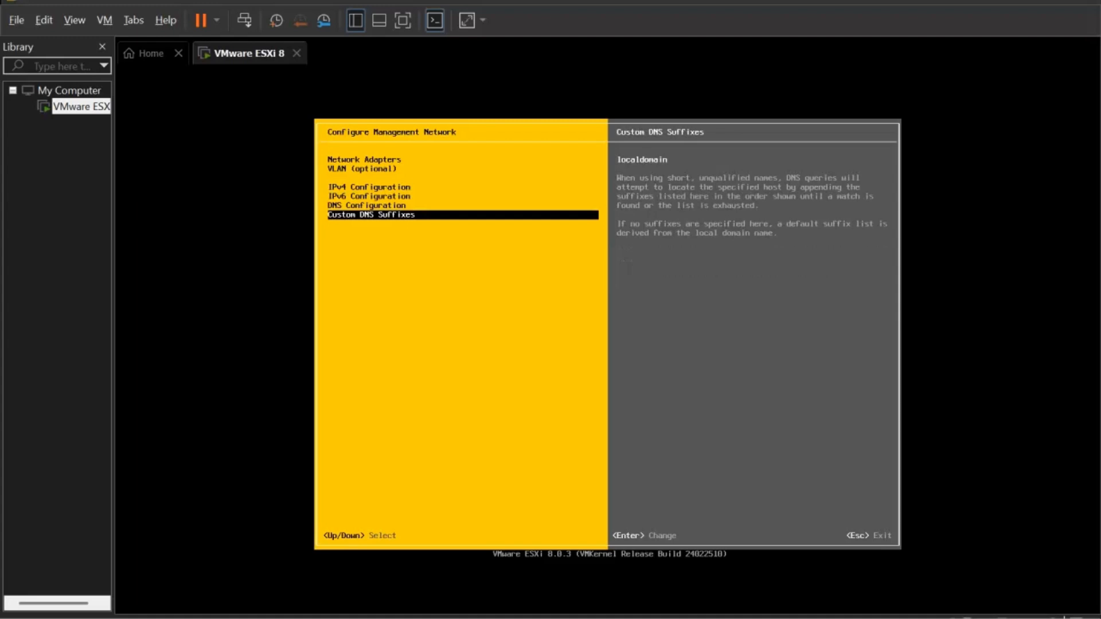
key(Escape)
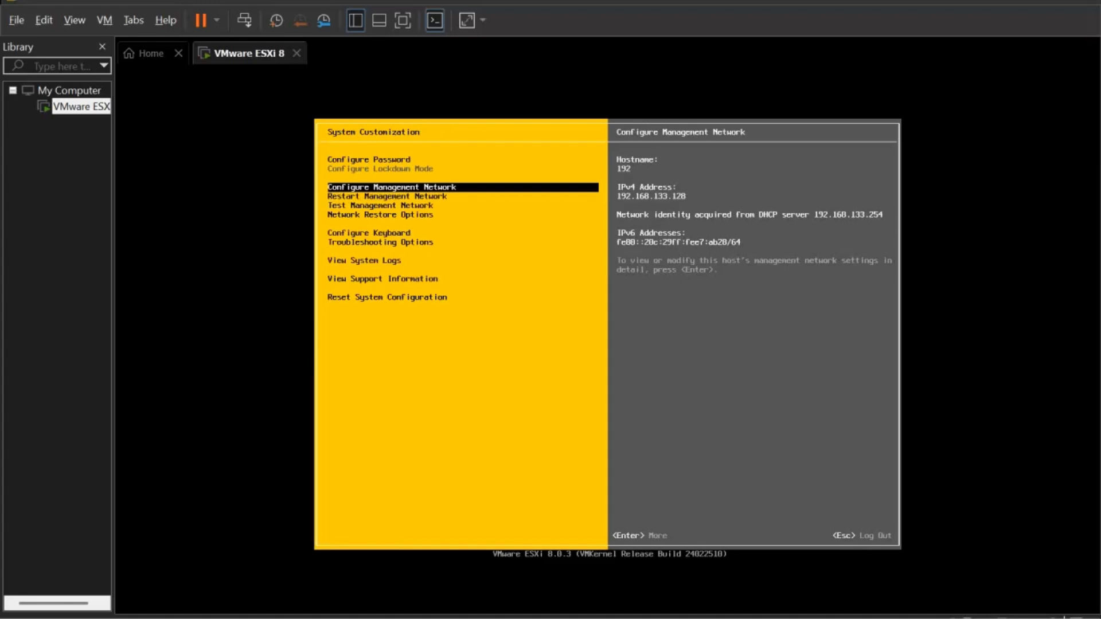
key(Escape)
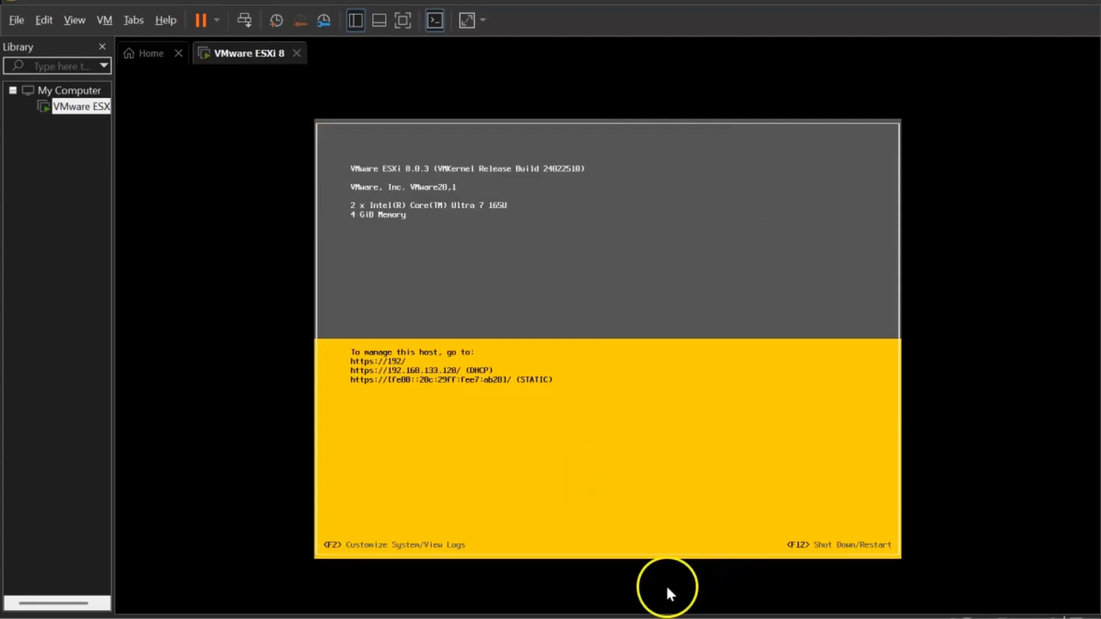
- Launch a new Microsoft Edge window from the Edge taskbar jump list
mouse_move(555, 618)
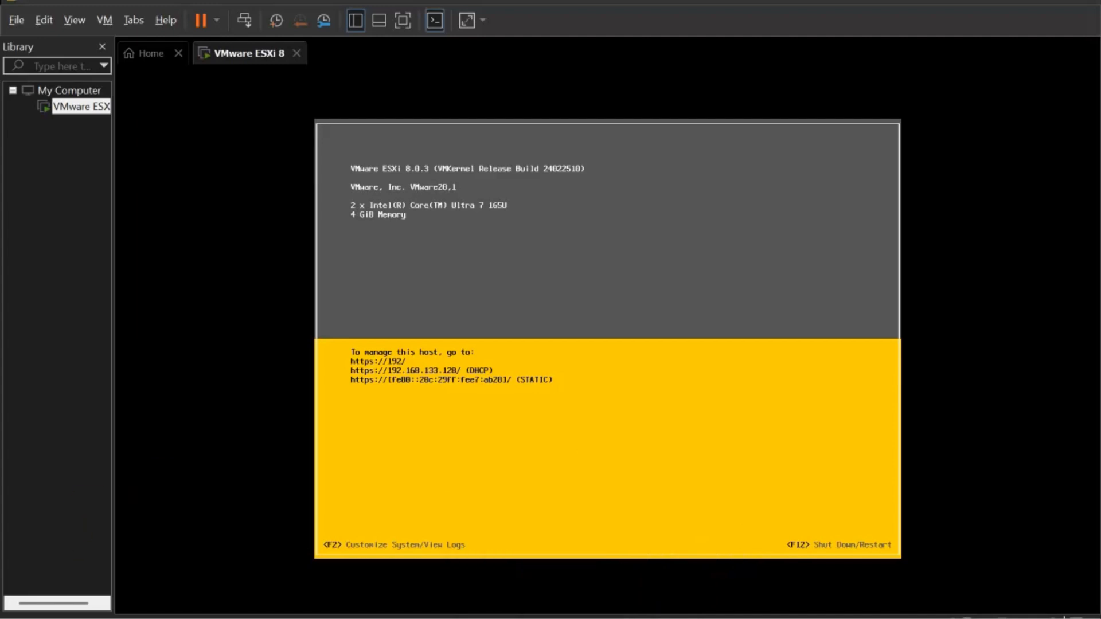
right_click(555, 618)
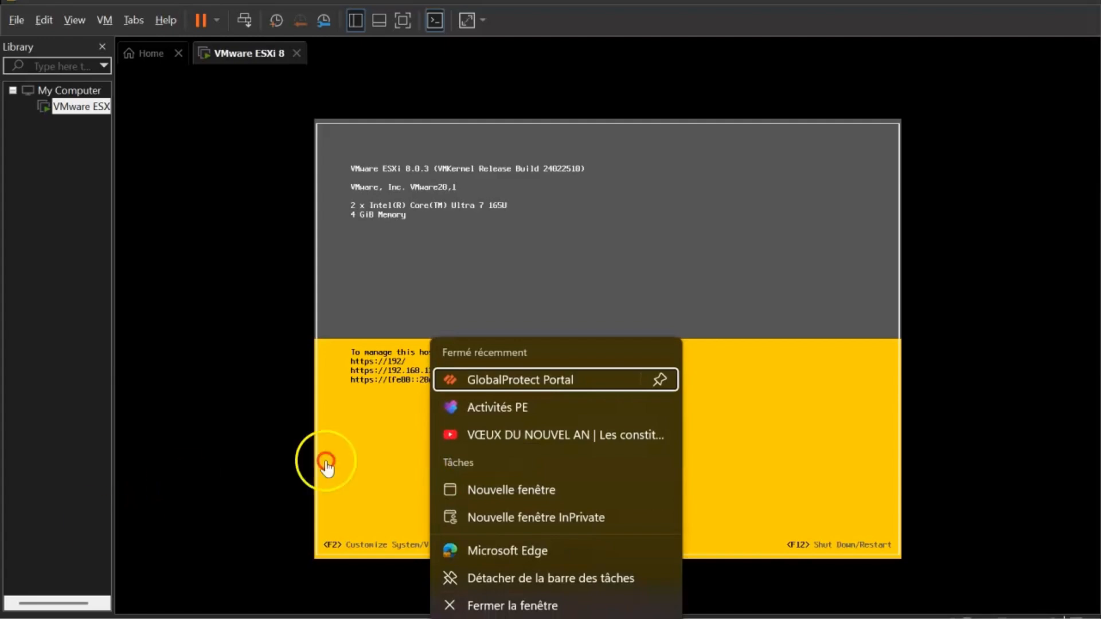
click(536, 549)
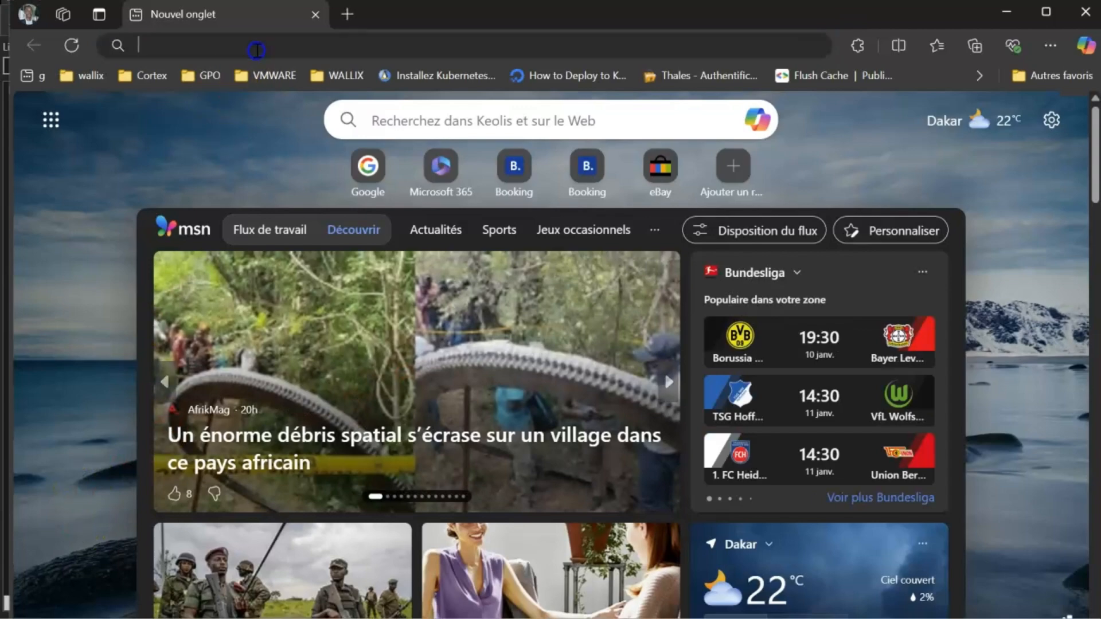
click(256, 51)
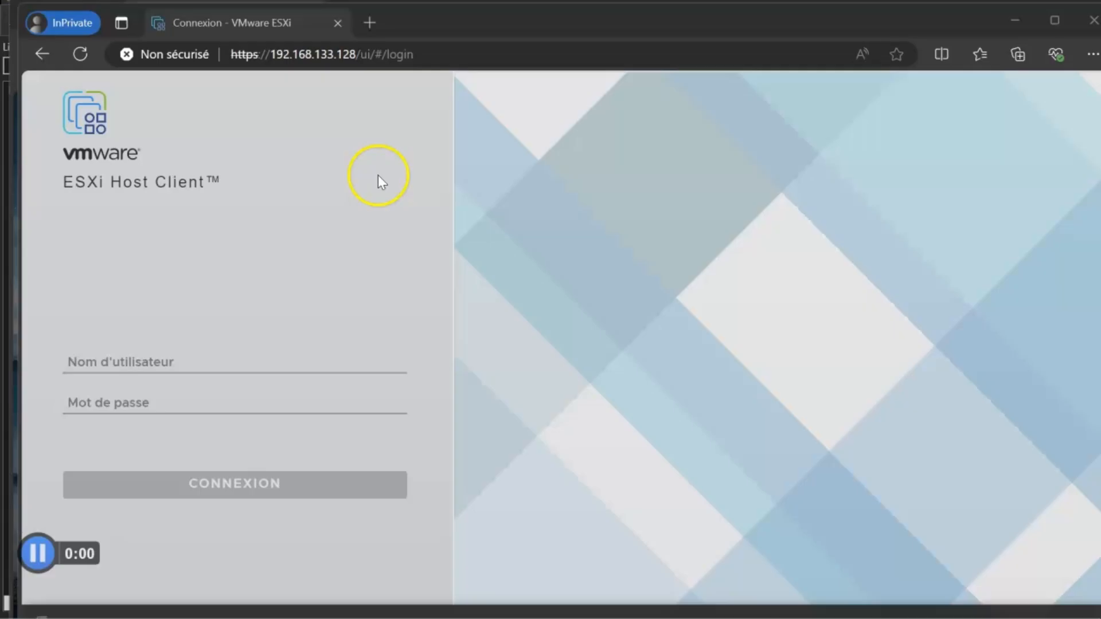
click(220, 370)
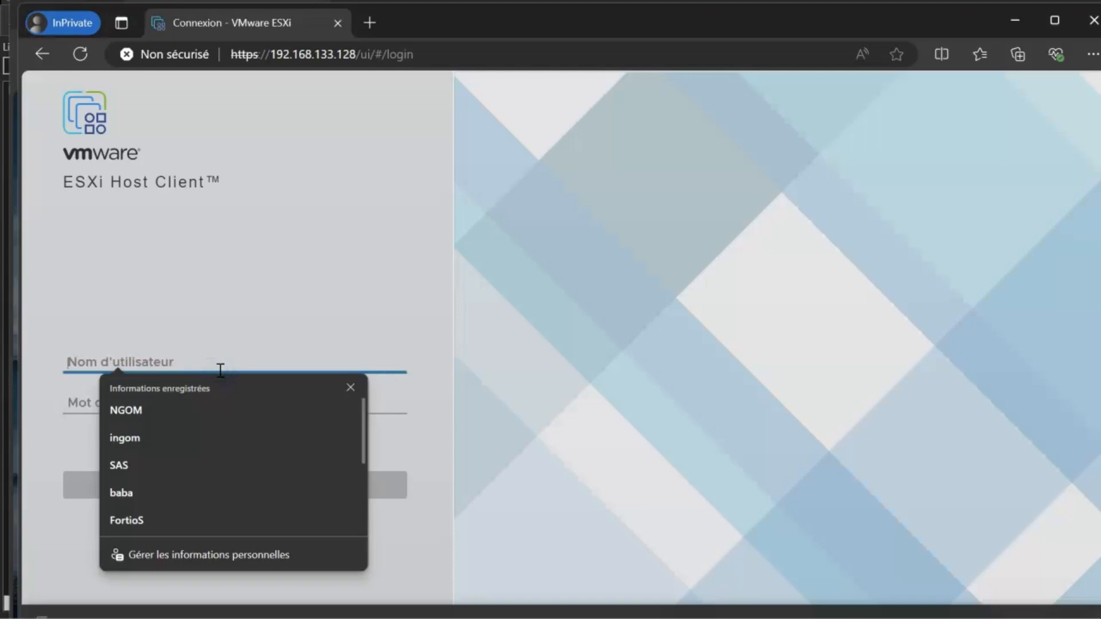
text(root)
click(206, 363)
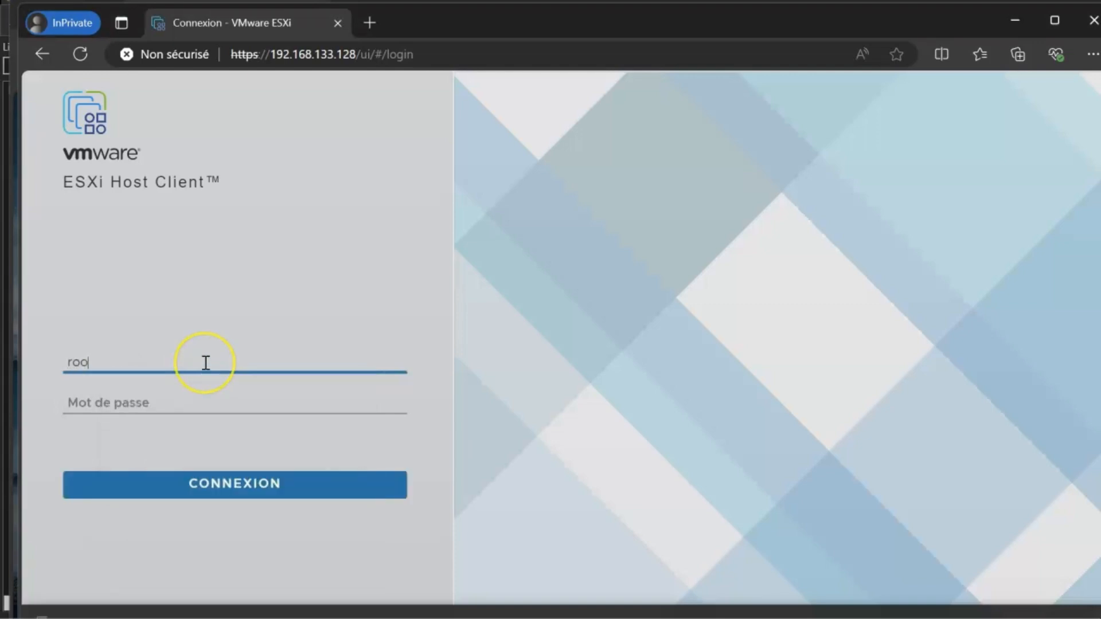
click(205, 402)
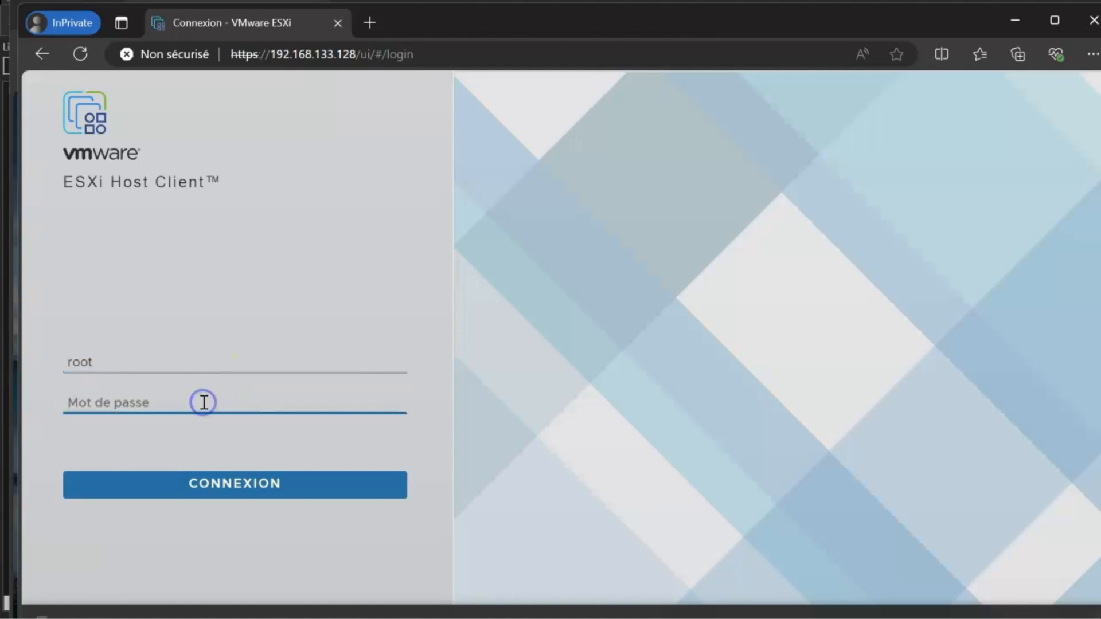
text(******)
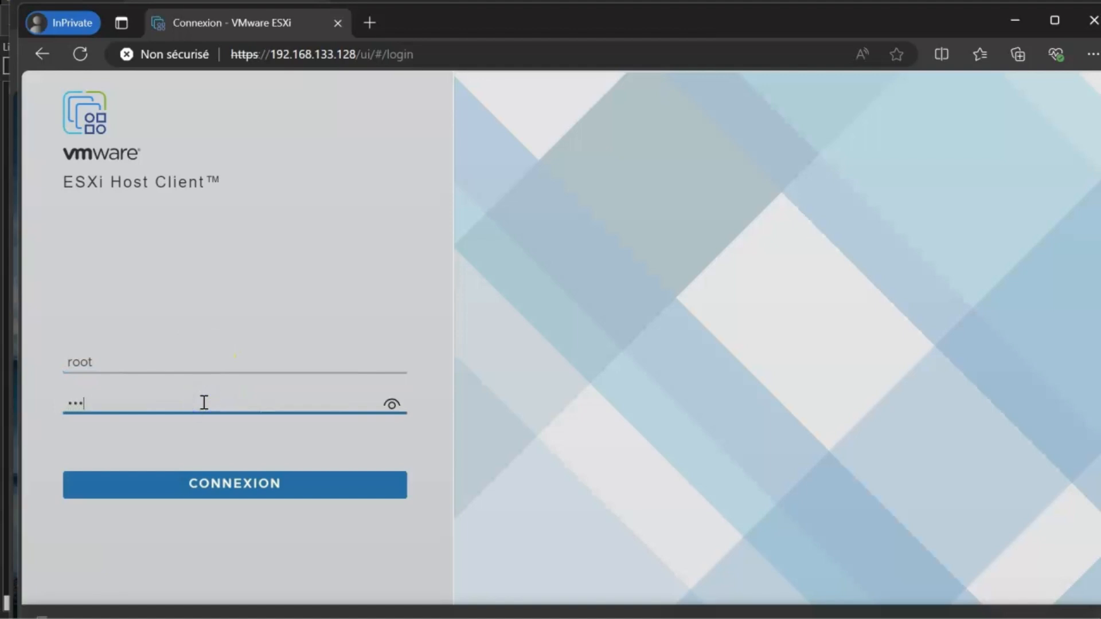
text(*****)
key(Return)
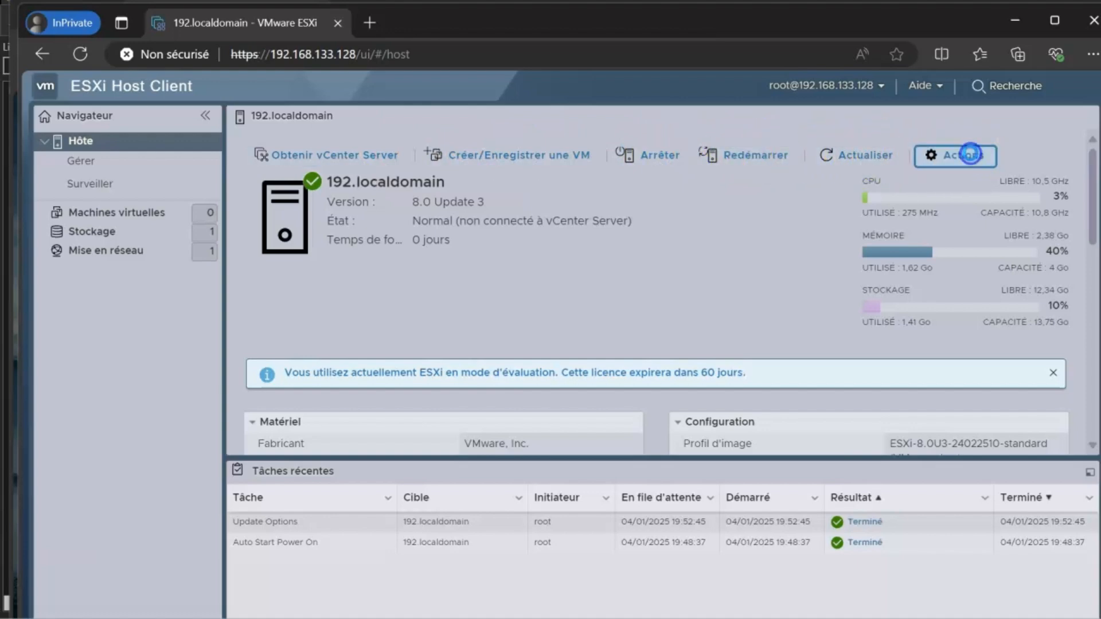
- Glance at the host Actions menu, then open Hôte > Gérer to list advanced settings
click(969, 158)
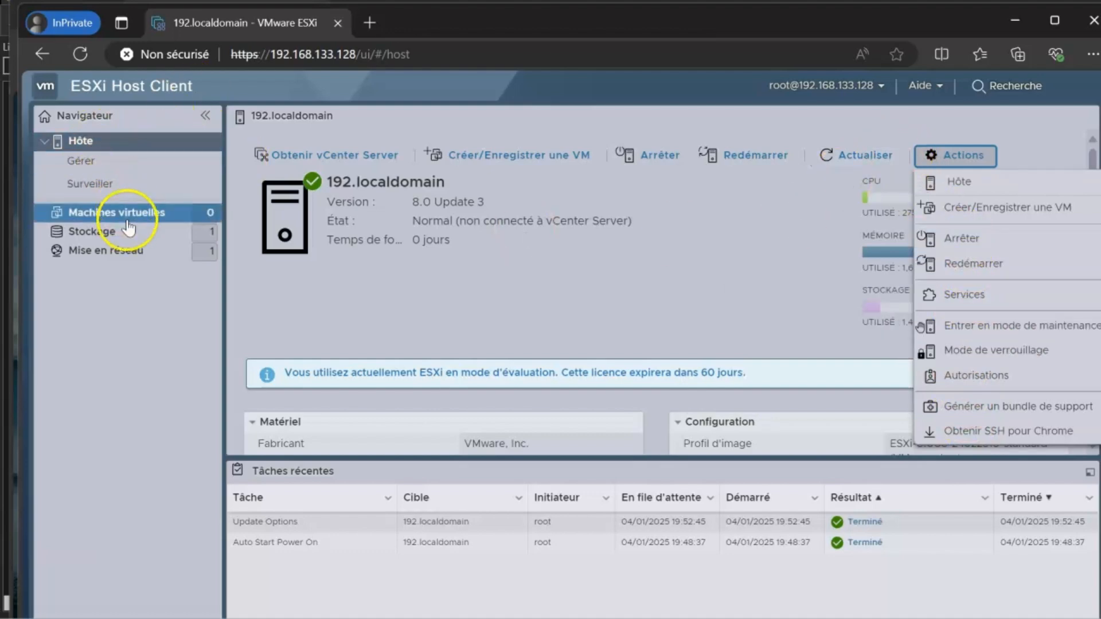
click(91, 167)
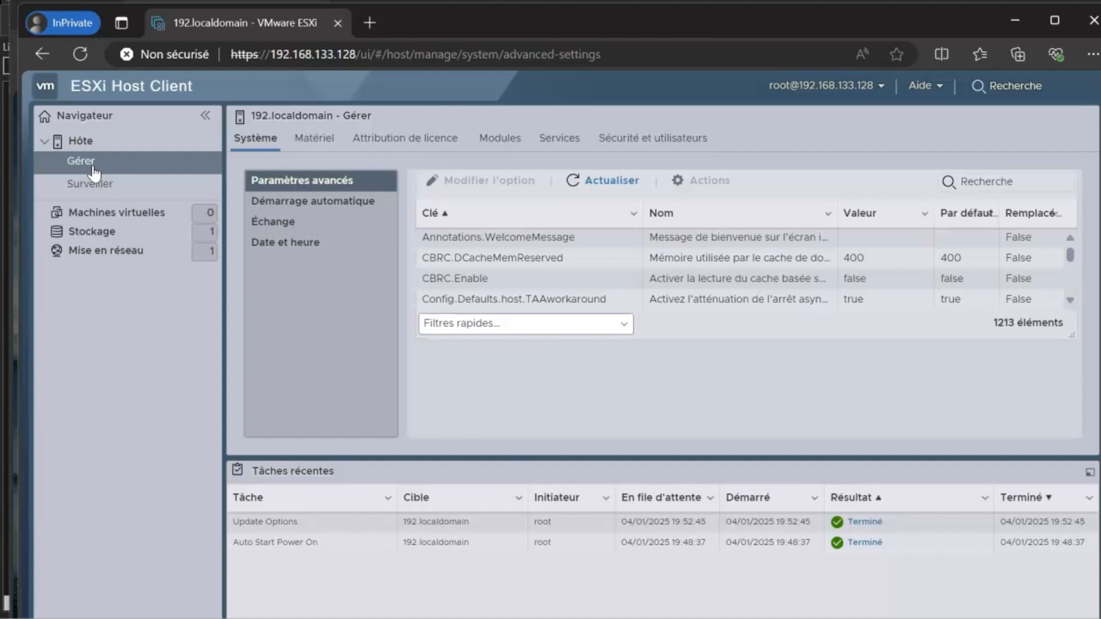
- Open the Attribution de licence tab and scroll through the host's licence details
click(403, 137)
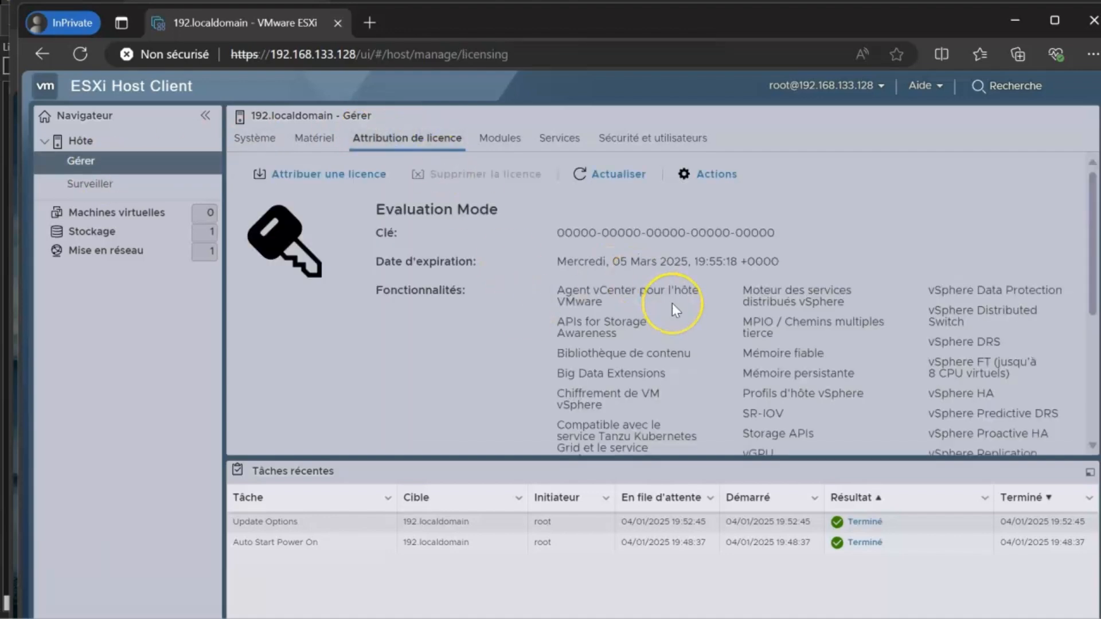
scroll(672, 304, down, 2)
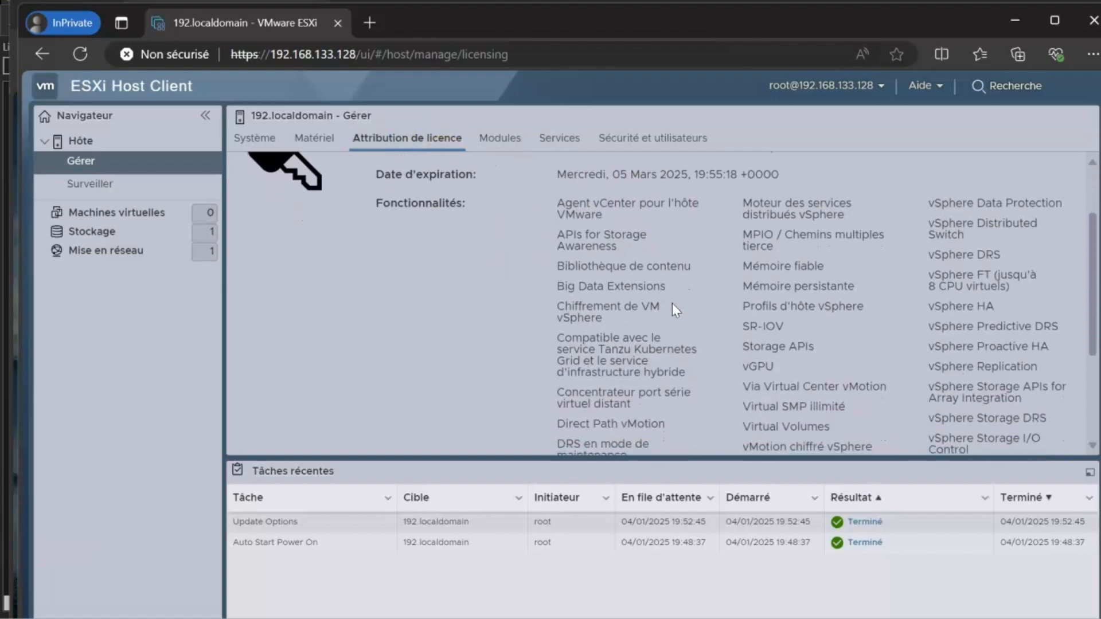
scroll(672, 304, down, 1)
scroll(673, 305, up, 3)
scroll(674, 304, down, 2)
scroll(673, 304, down, 1)
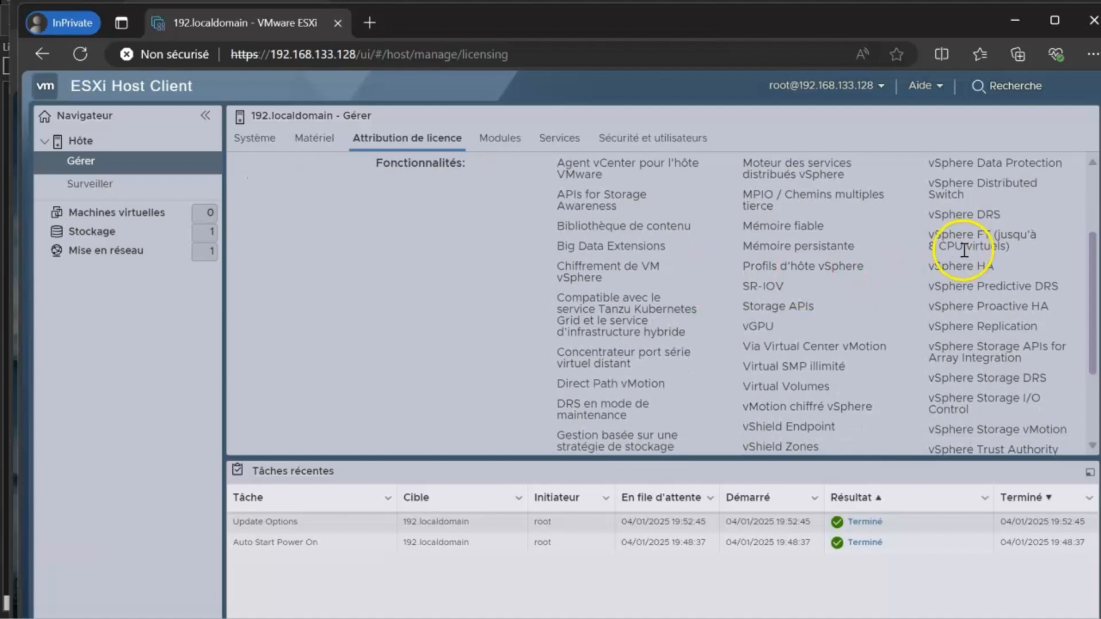
scroll(853, 244, down, 3)
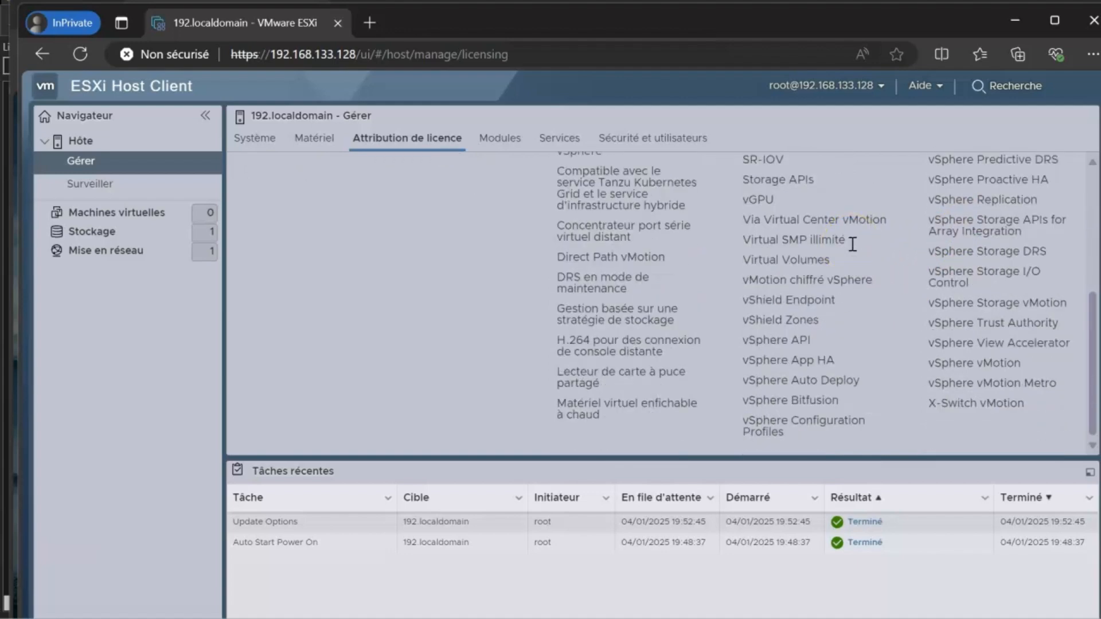
scroll(853, 244, up, 5)
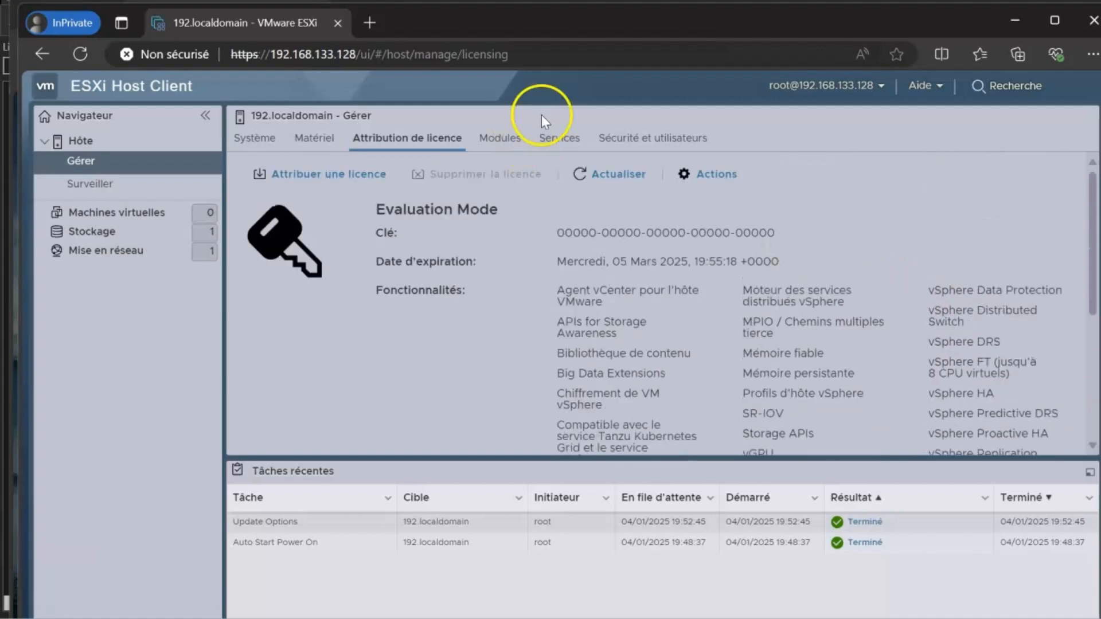
- View the modules, Services and Sécurité et utilisateurs tabs, then the Stockage and Mise en réseau pages
click(493, 138)
click(558, 136)
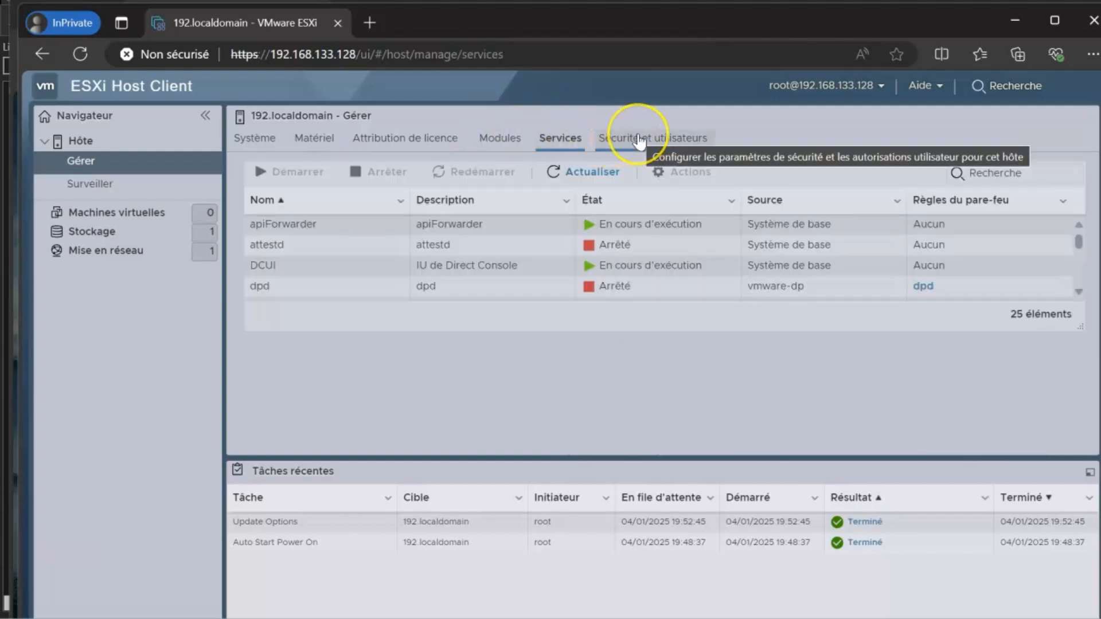
click(639, 140)
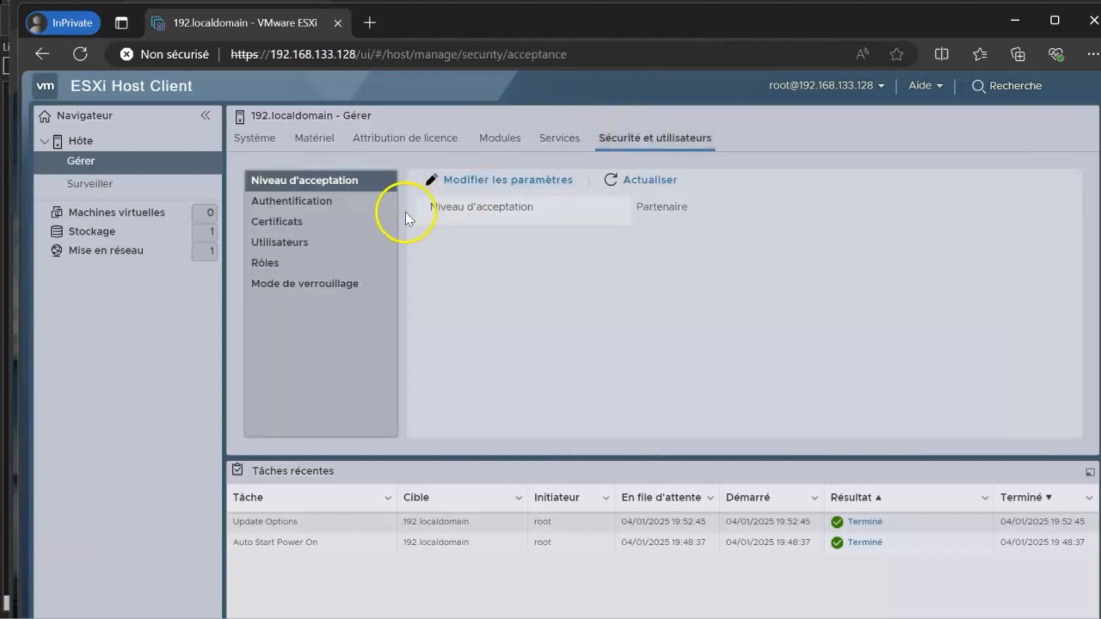
click(126, 235)
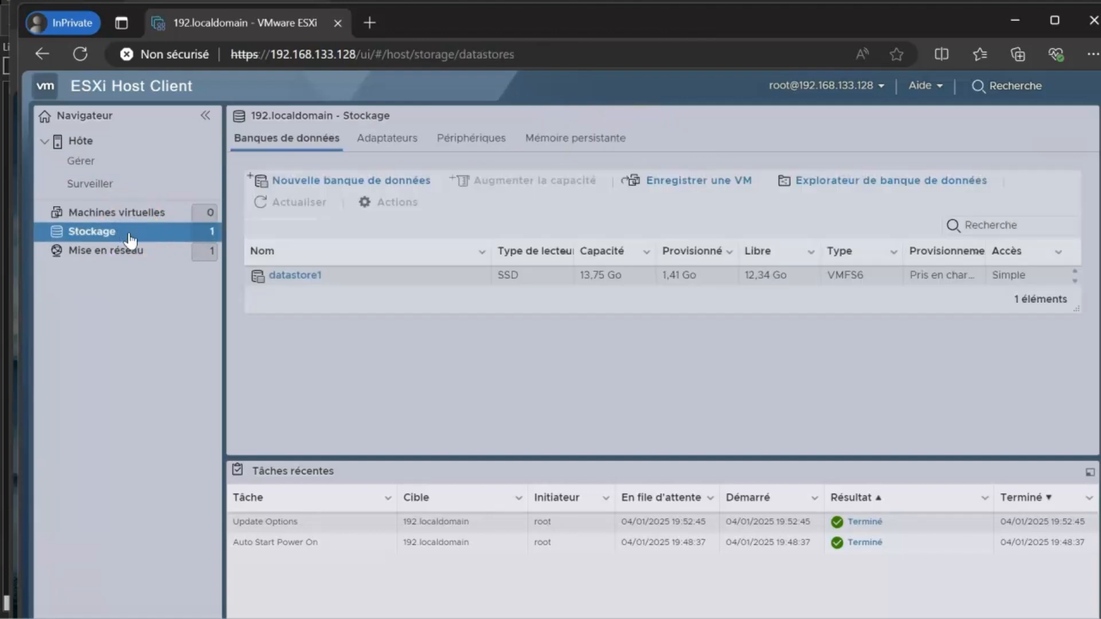
click(135, 258)
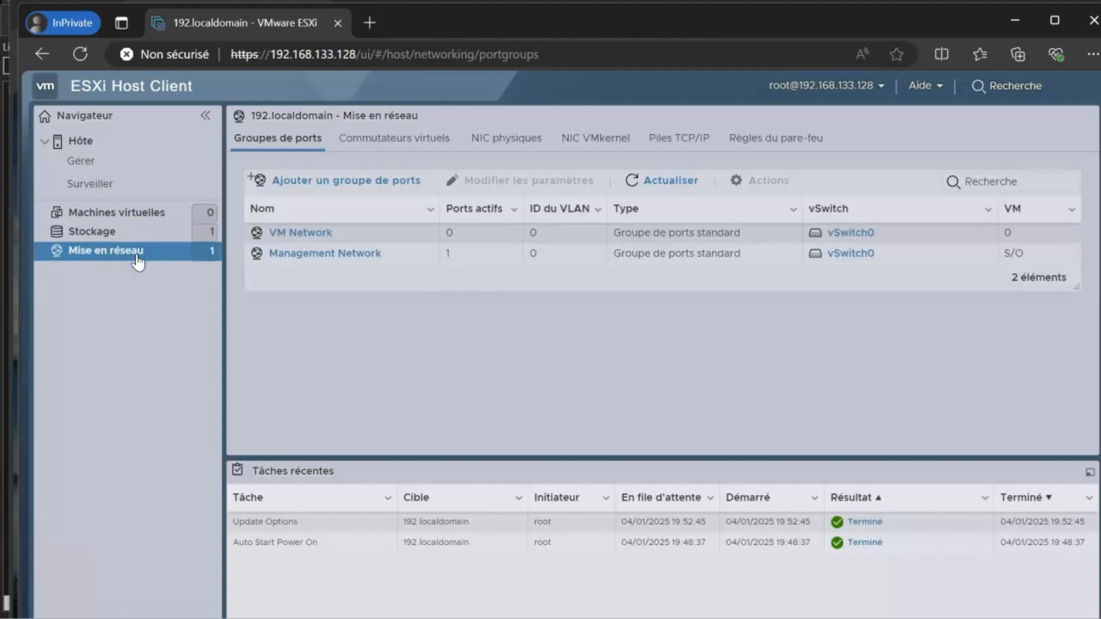